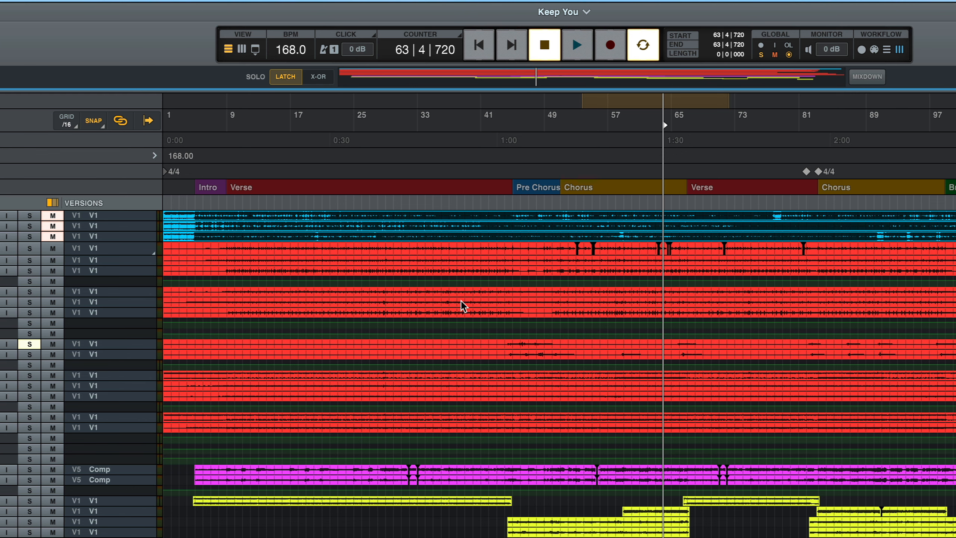
Look through the channel strips in the mixer view and return to the timeline.
click(241, 50)
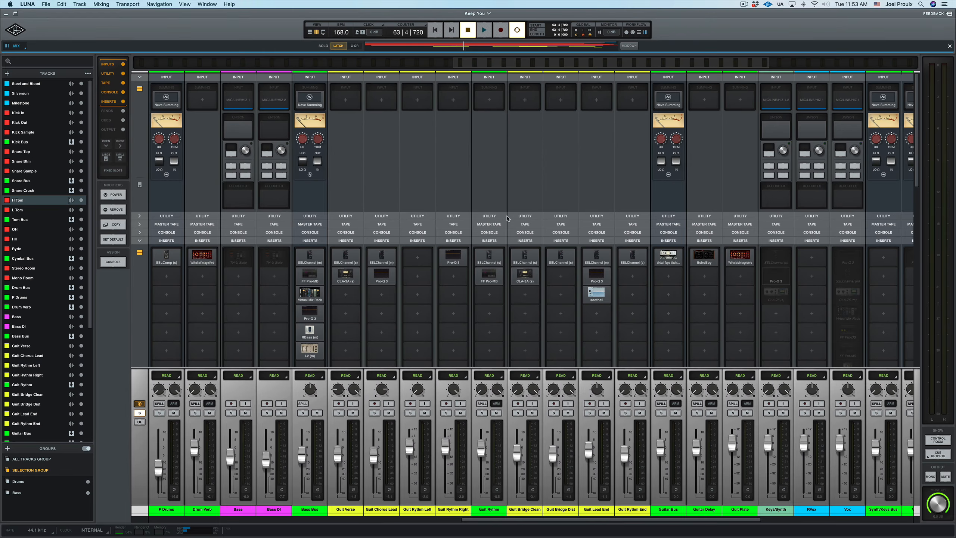
scroll(665, 409, right, 5)
scroll(528, 215, left, 6)
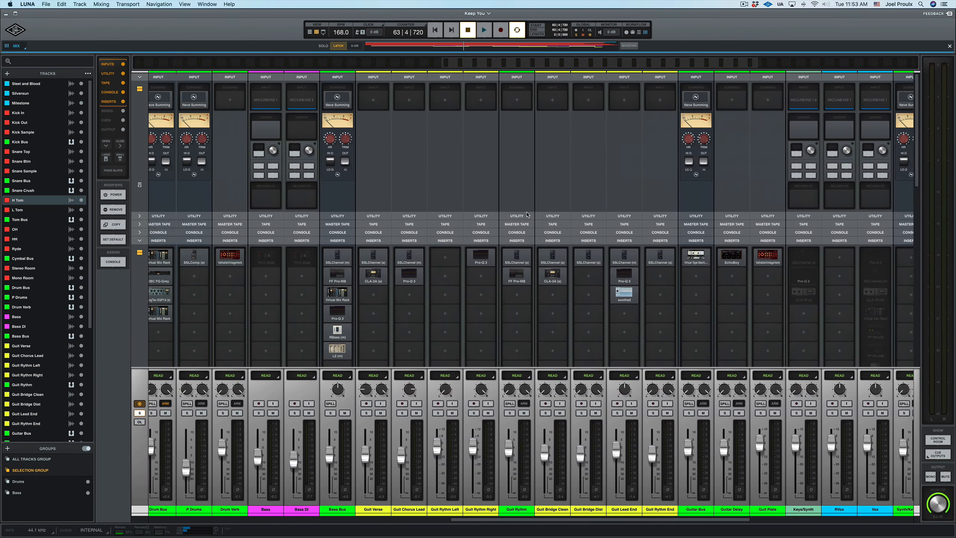
scroll(519, 215, left, 3)
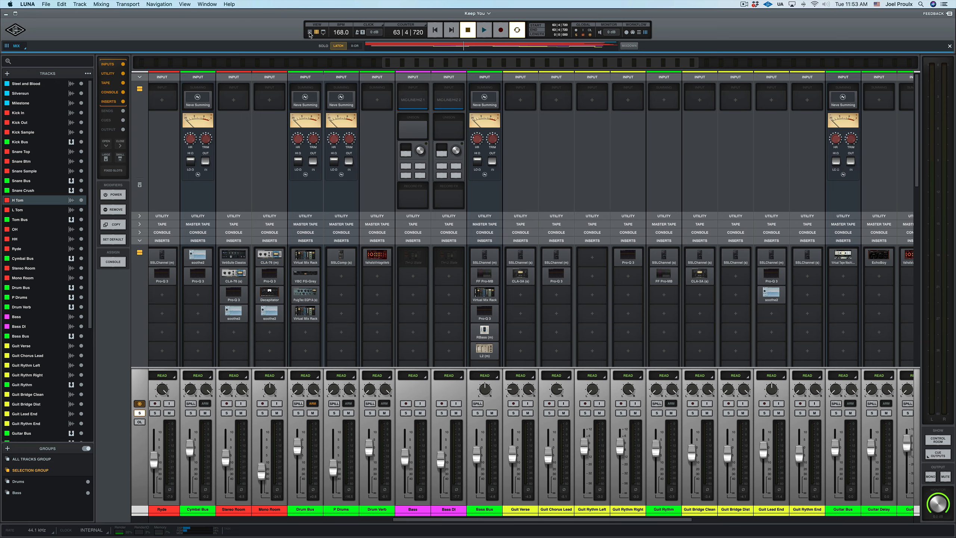
click(309, 33)
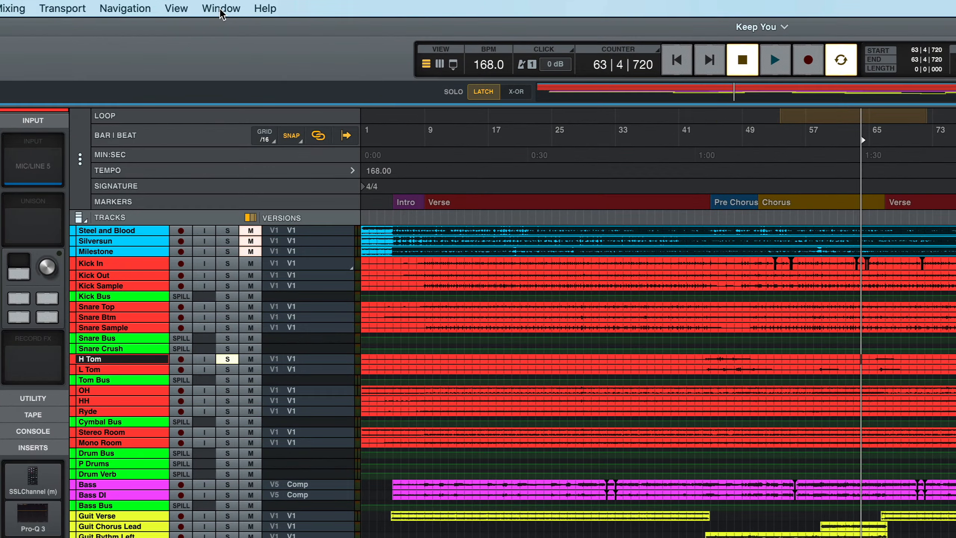
click(221, 9)
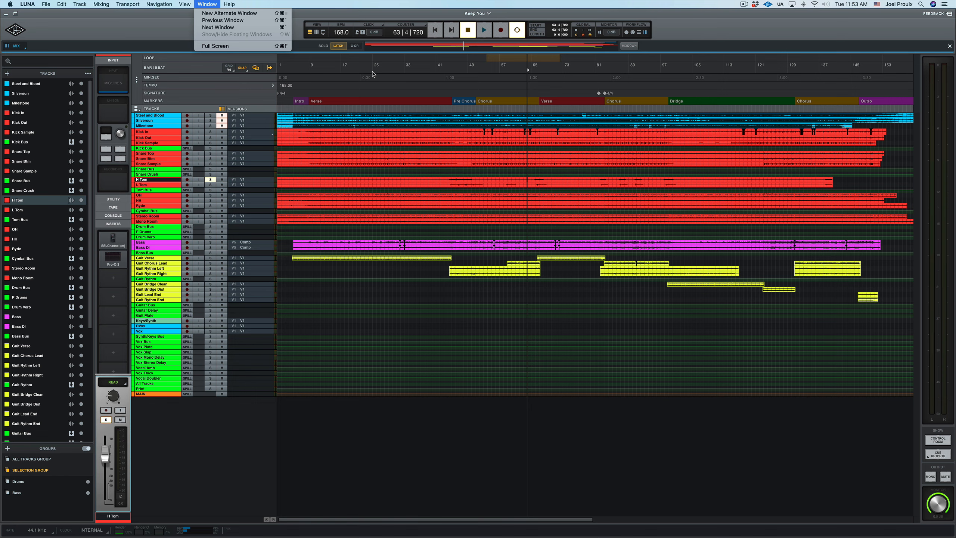
click(373, 75)
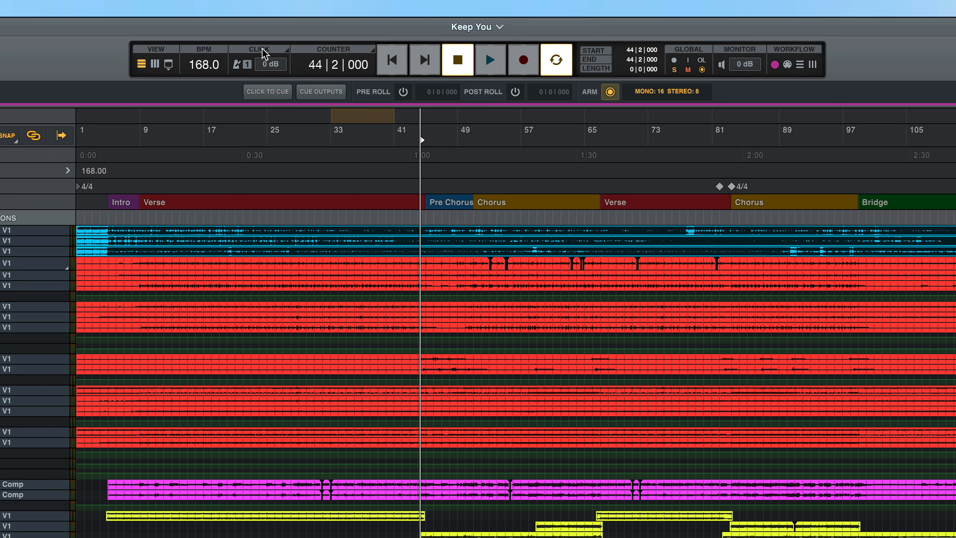
click(236, 66)
click(236, 66)
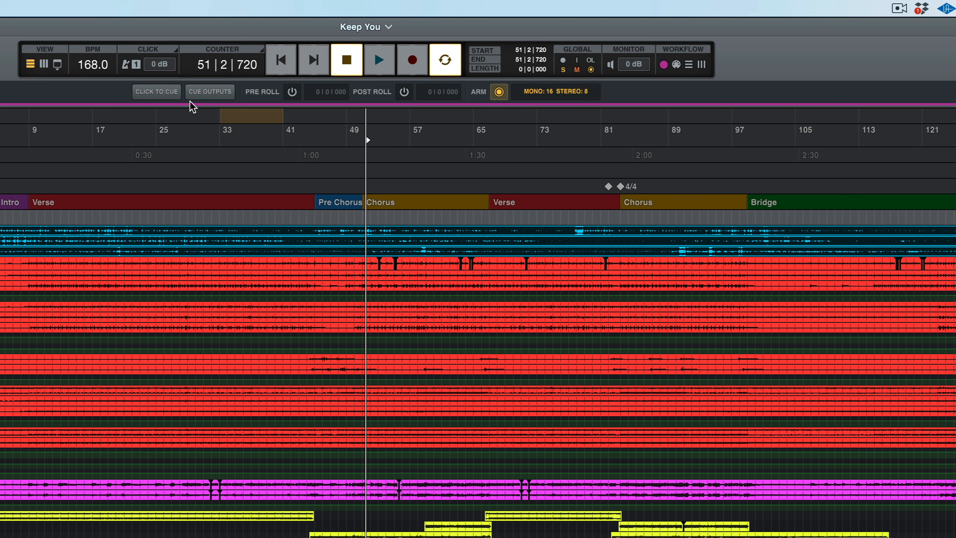
Open the click's cue level controls, and switch pre-roll on and back off.
click(156, 92)
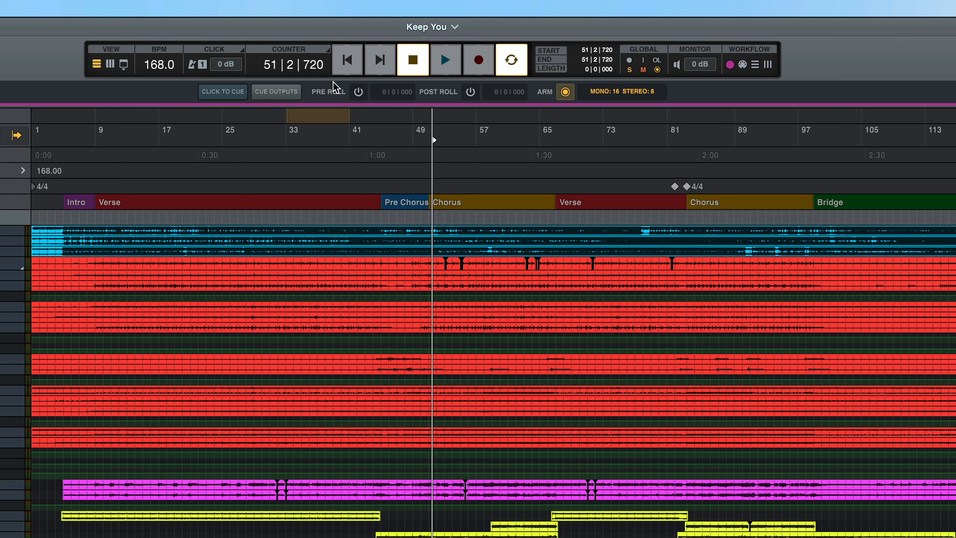
click(358, 93)
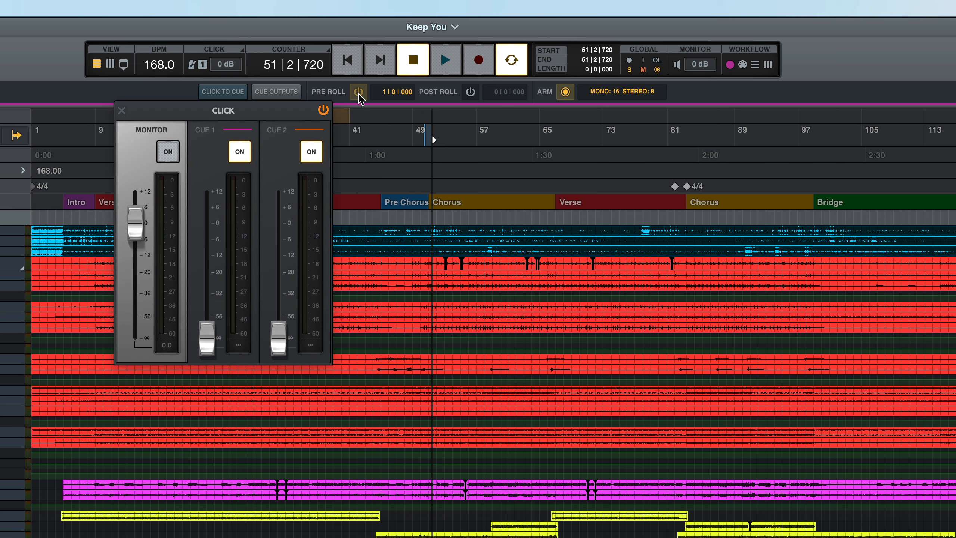
click(357, 93)
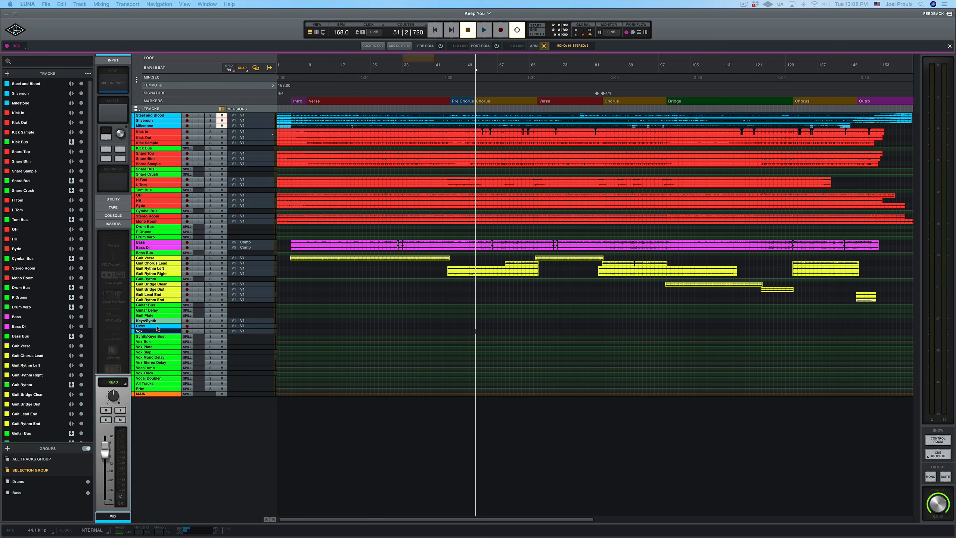
Enlarge and record-arm the Vox track, and record a take of about two bars from 51|2|720.
drag(135, 334, 141, 371)
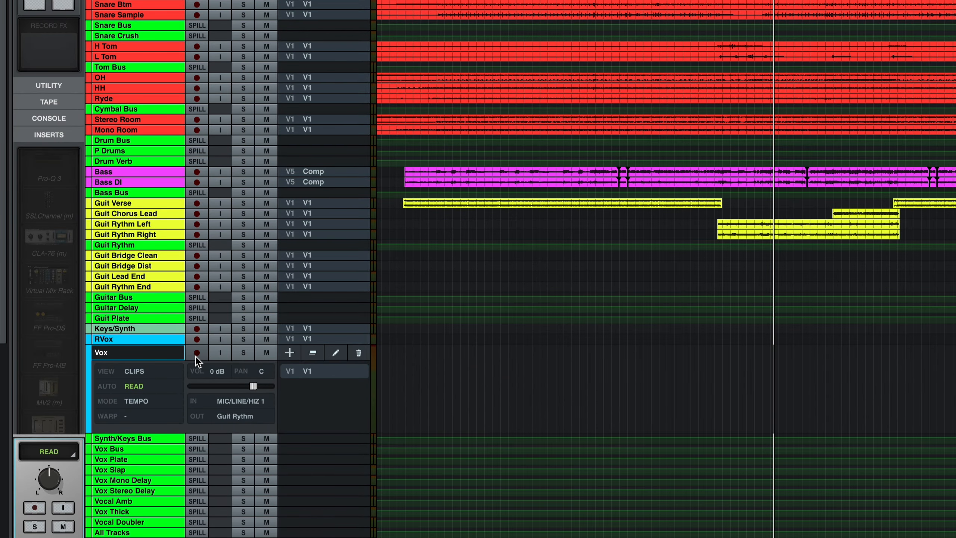
click(196, 355)
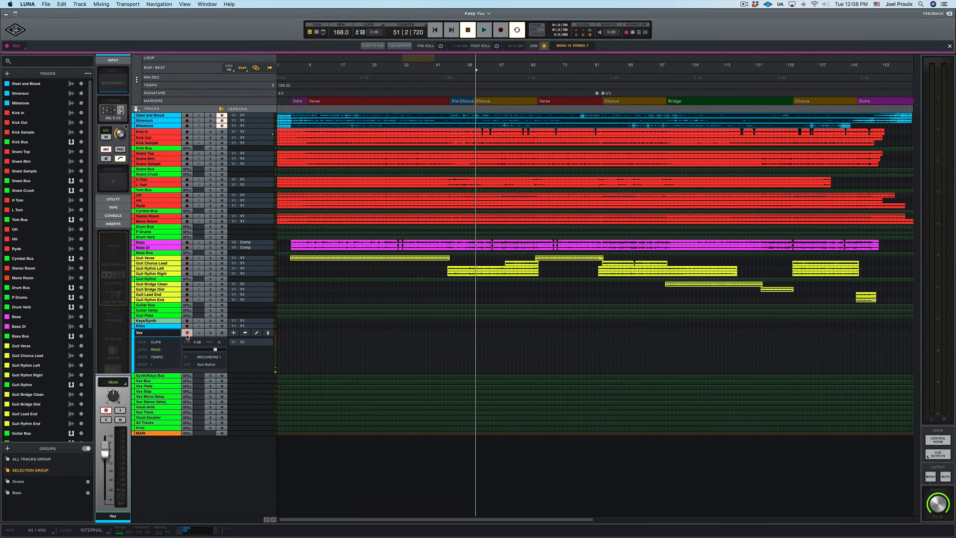
key(super+space)
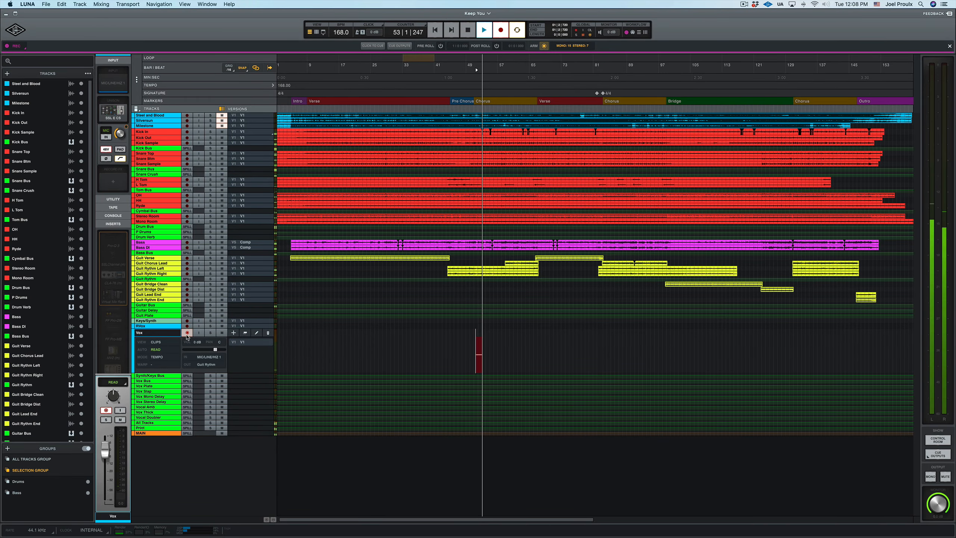
key(space)
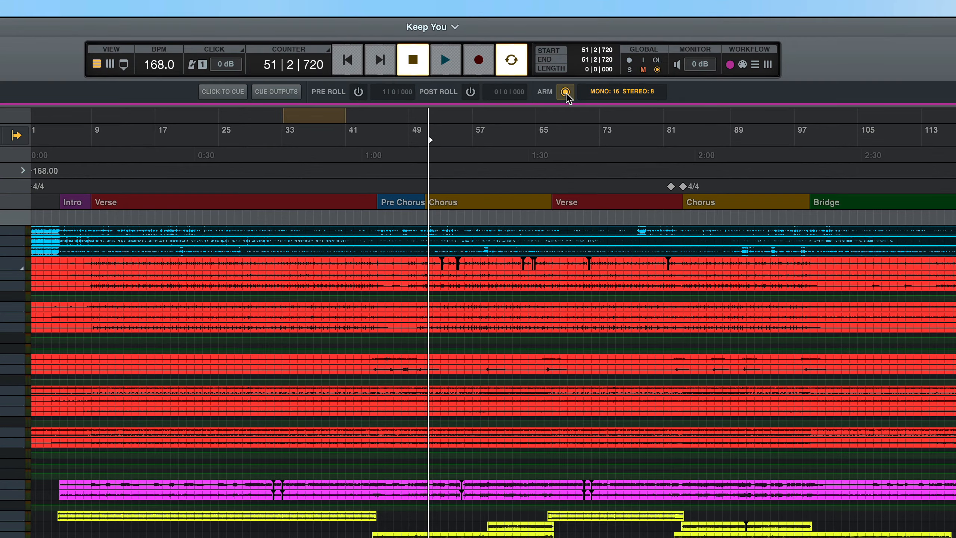
Turn off the Arm option and step through the MIDI and editing workflows to the mixing workflow.
click(566, 92)
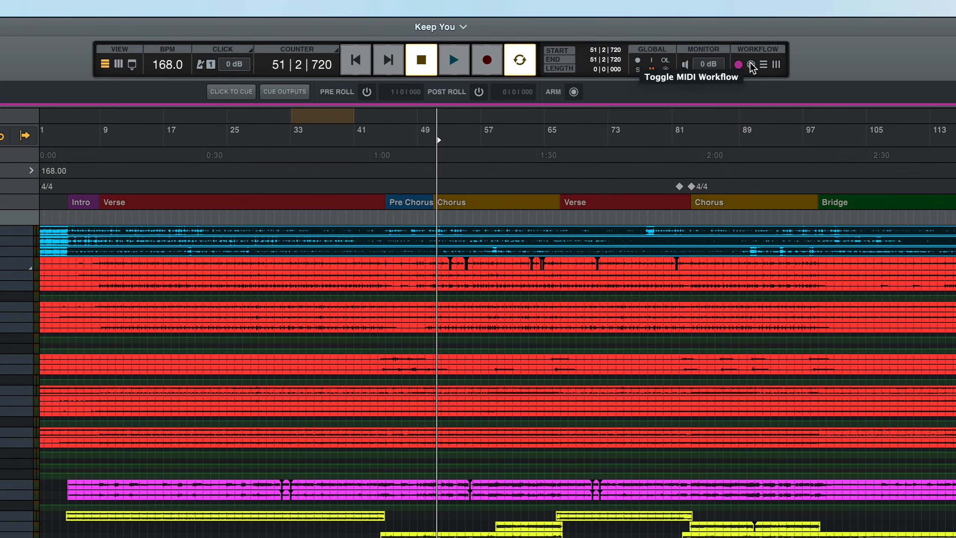
click(751, 65)
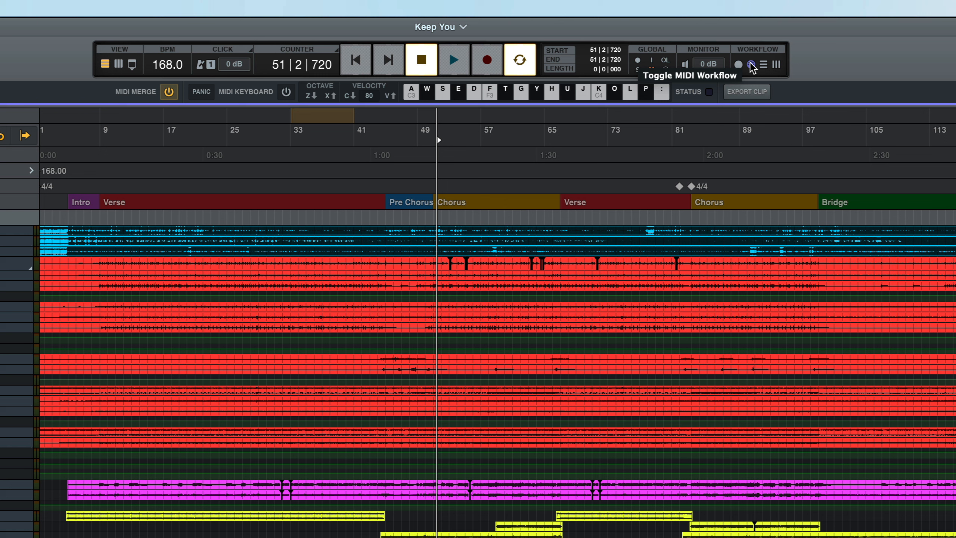
click(764, 66)
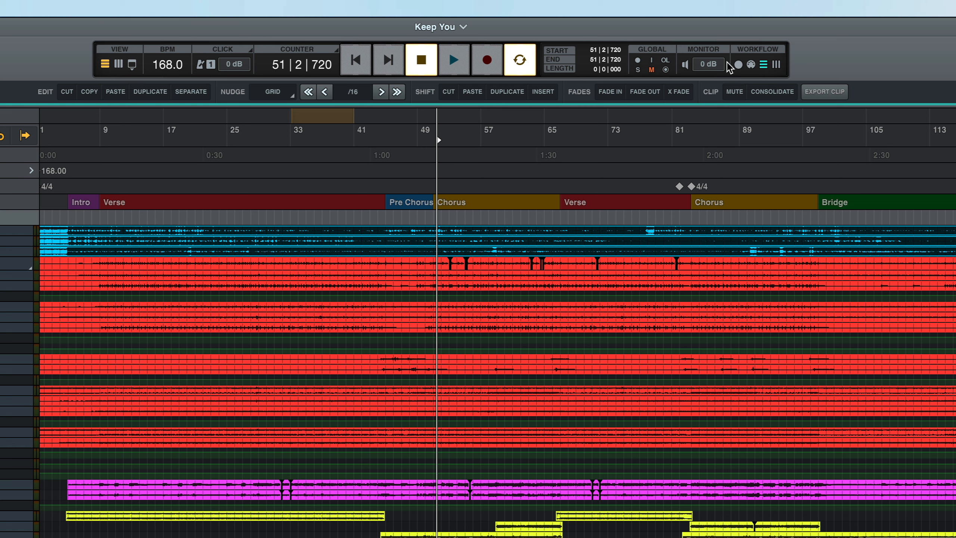
click(777, 65)
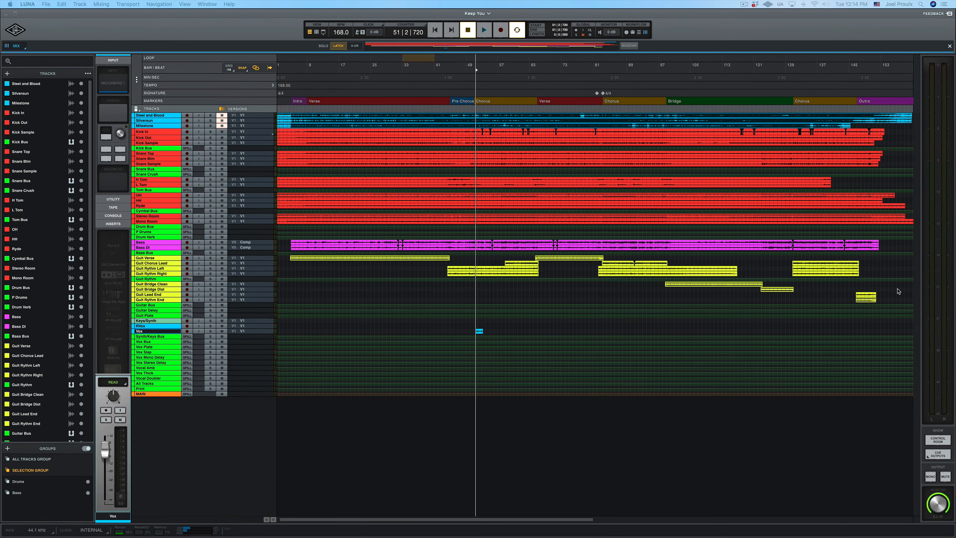
Select the range from 1|1|000 to 167|3|240 across the tracks from Steel and Blood down to Guit Rythm End.
scroll(895, 293, right, 5)
click(854, 300)
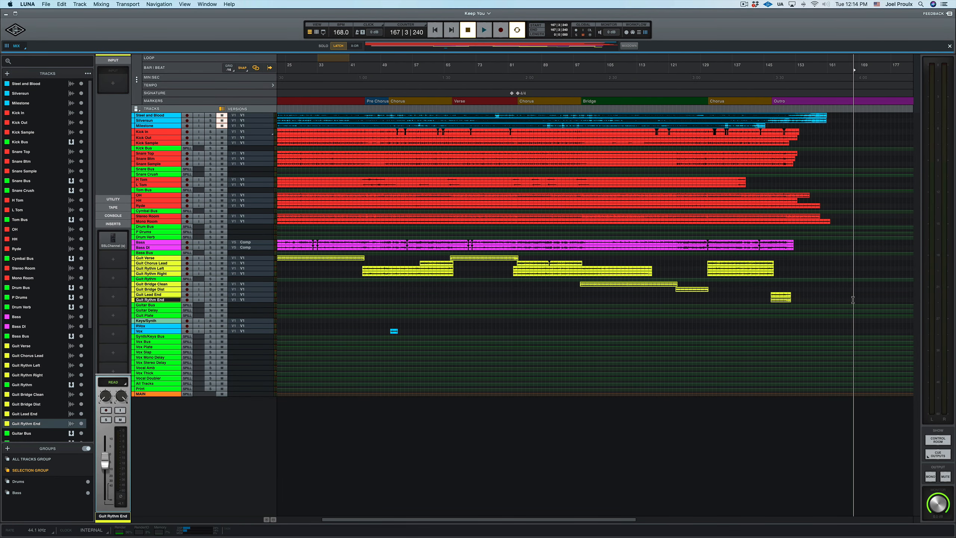
drag(853, 299, 267, 106)
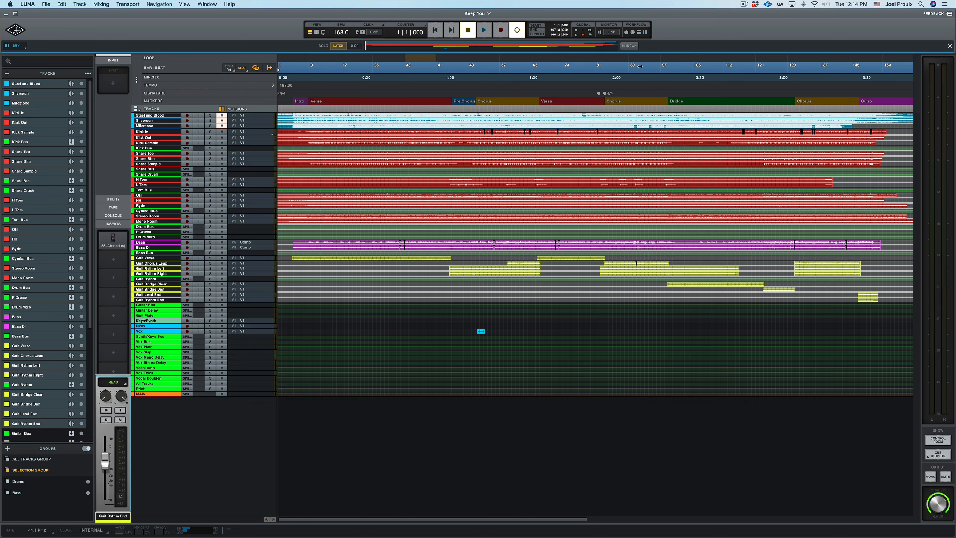
Open the mixdown settings to review the available source buses and the editable output file name.
click(635, 49)
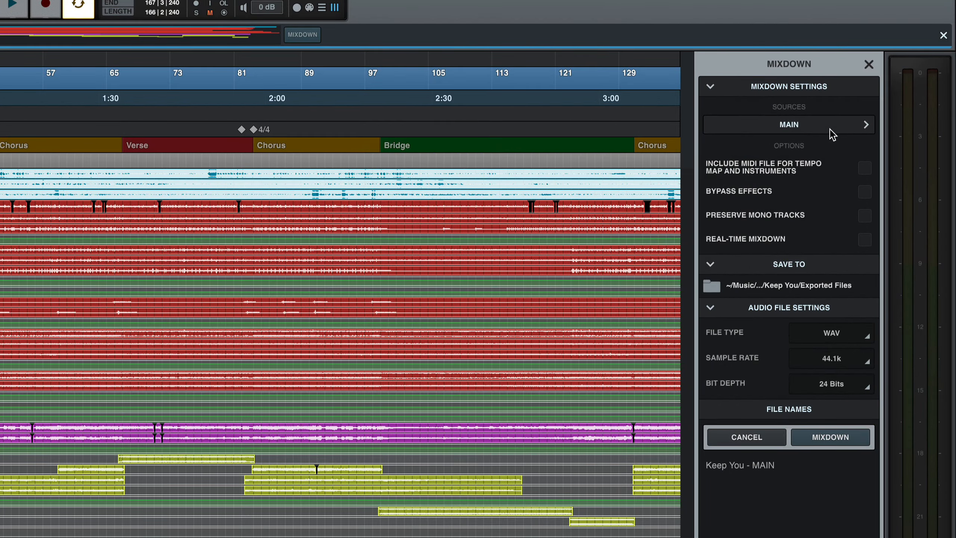
click(799, 127)
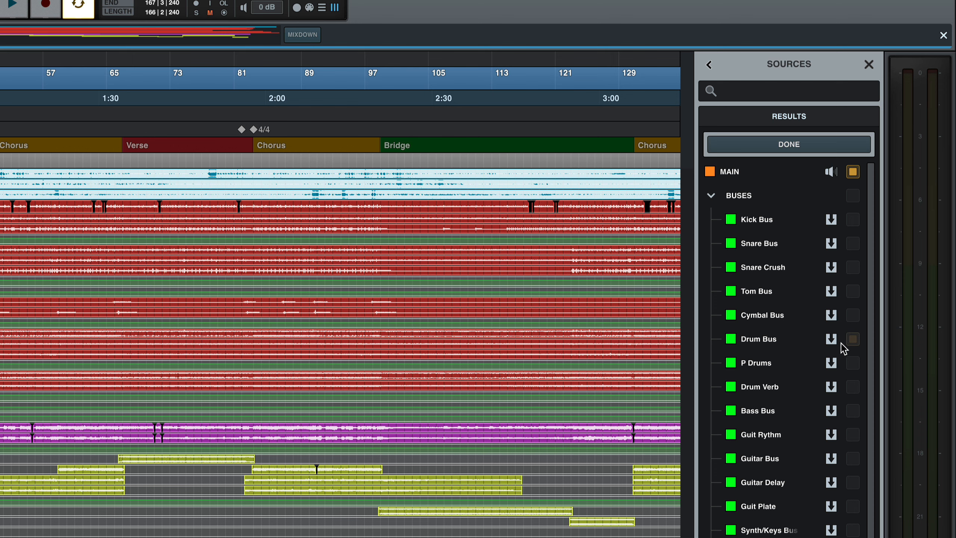
scroll(825, 444, down, 1)
scroll(803, 483, down, 4)
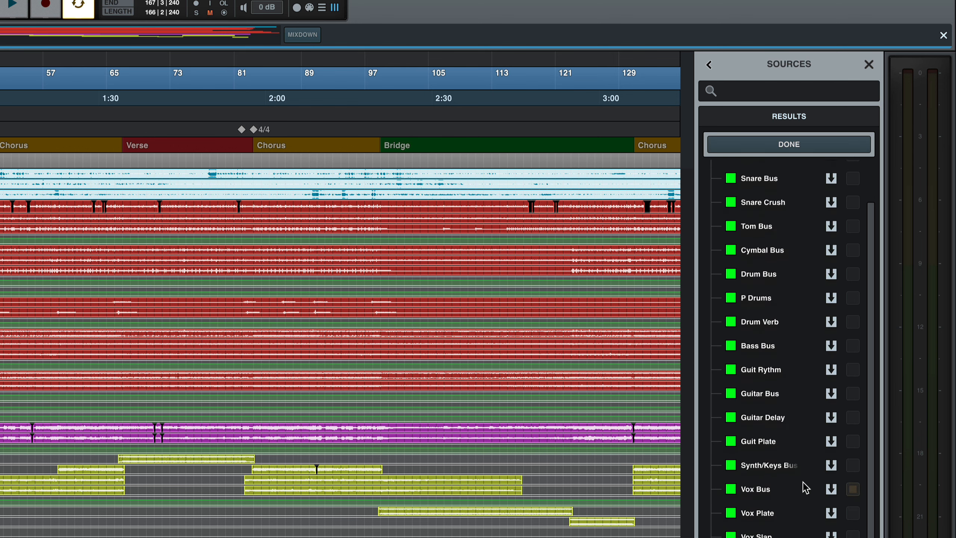
scroll(803, 482, down, 8)
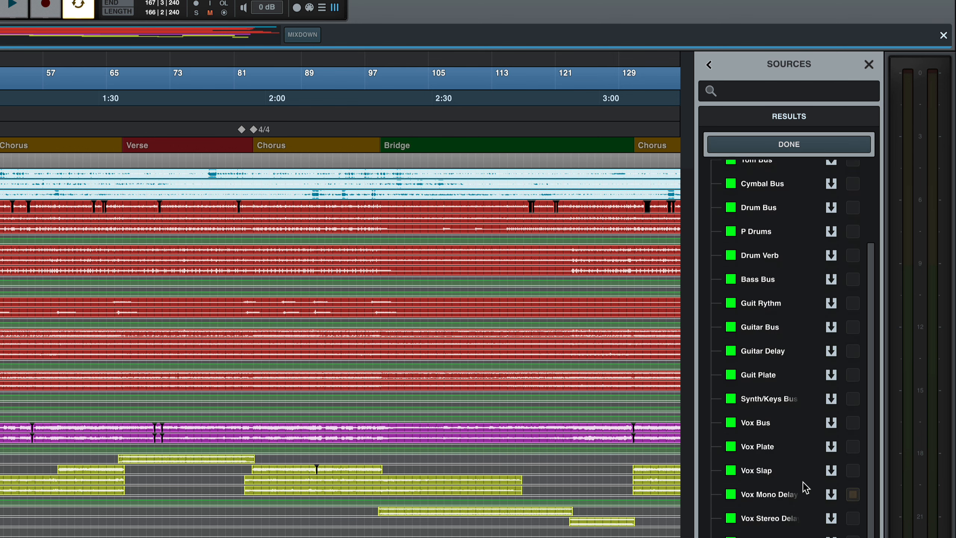
scroll(803, 482, down, 1)
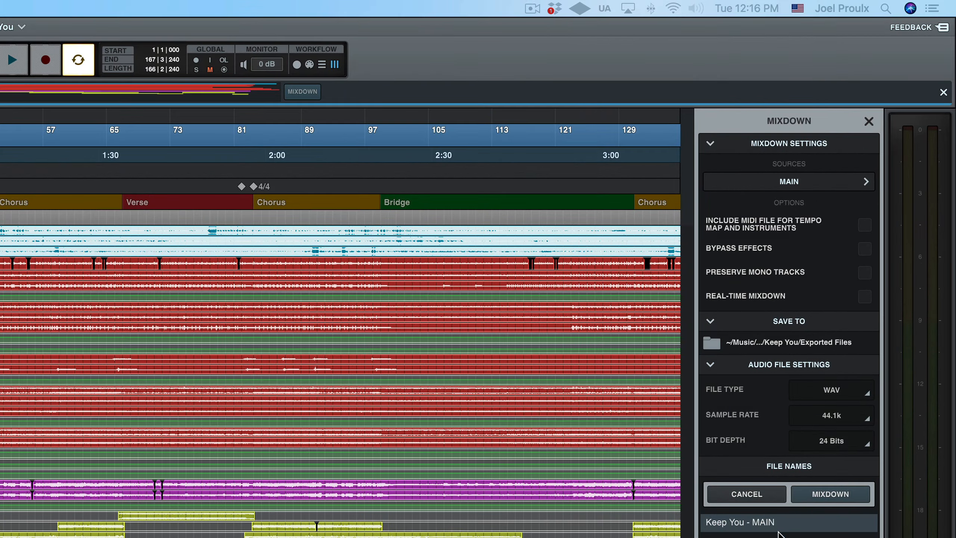
click(777, 524)
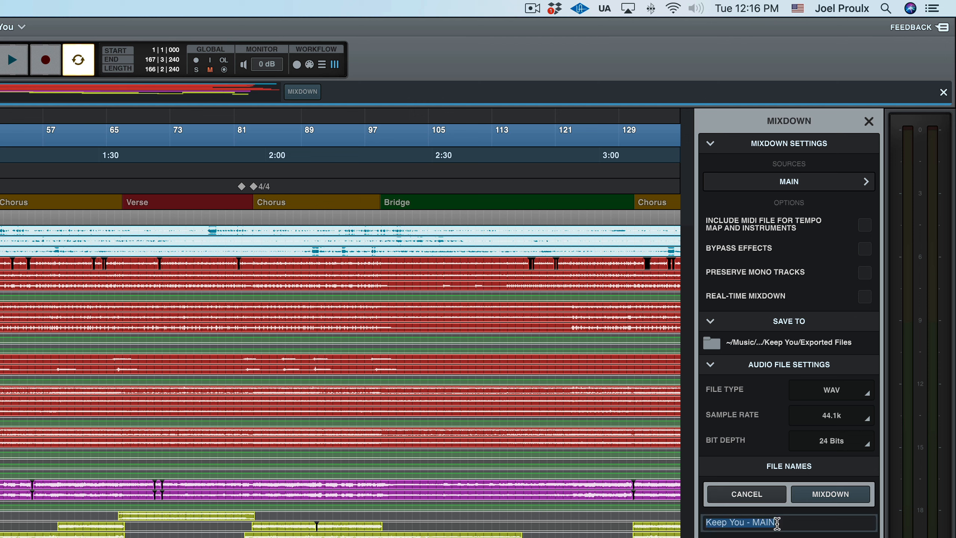
click(803, 523)
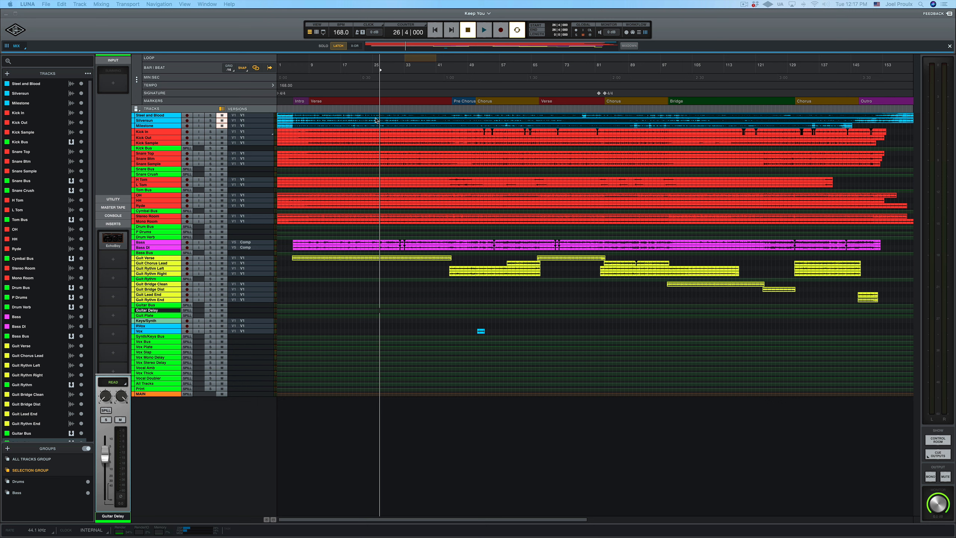
Place the playhead at 9|1|240, the start of the first Verse, and play a short passage.
click(342, 70)
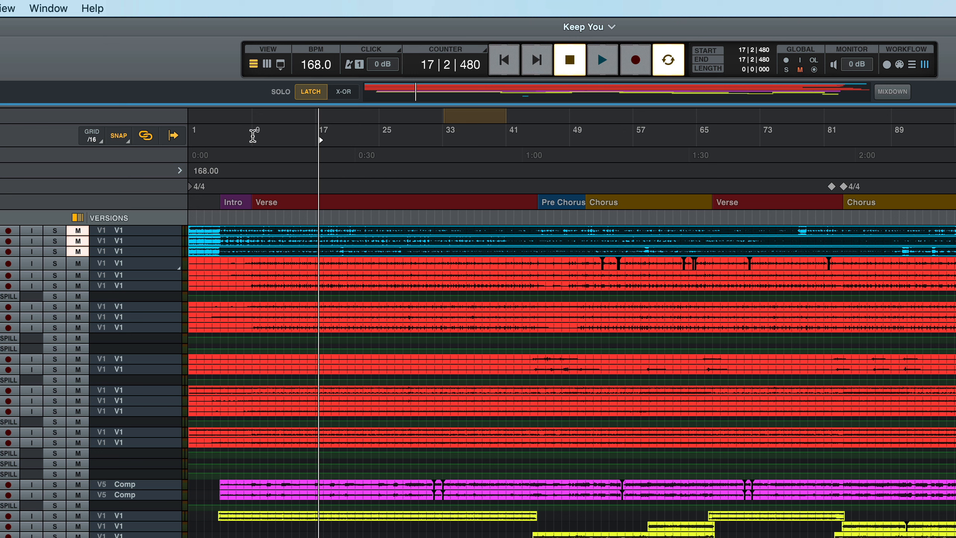
click(253, 136)
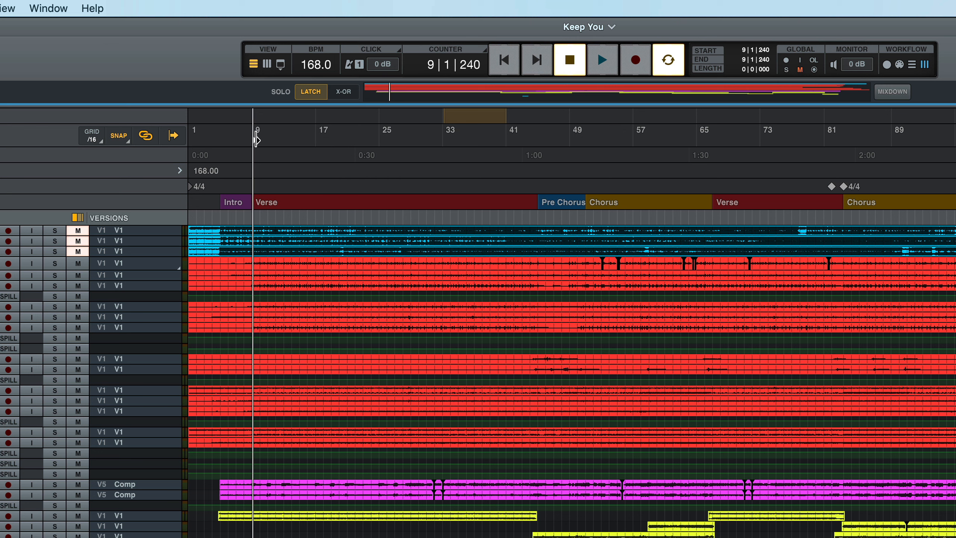
key(space)
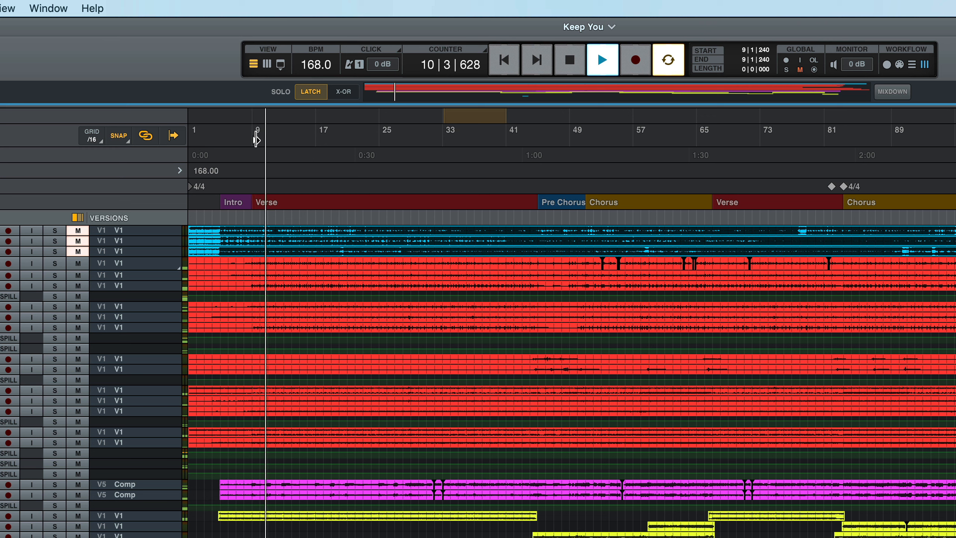
key(space)
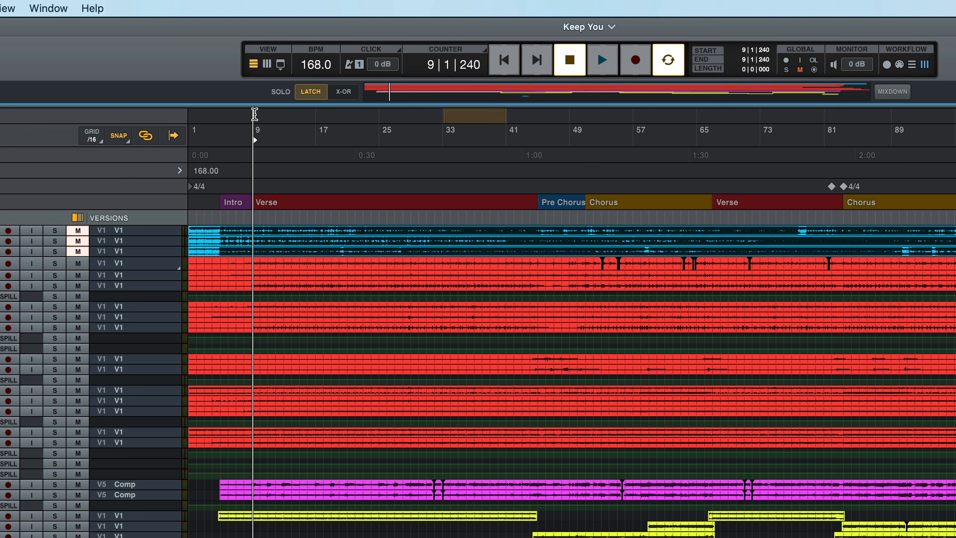
Set the loop range from 9|1|240 to 16|3|480 and audition it, finishing with the playhead at 22|2|000.
drag(253, 115, 310, 115)
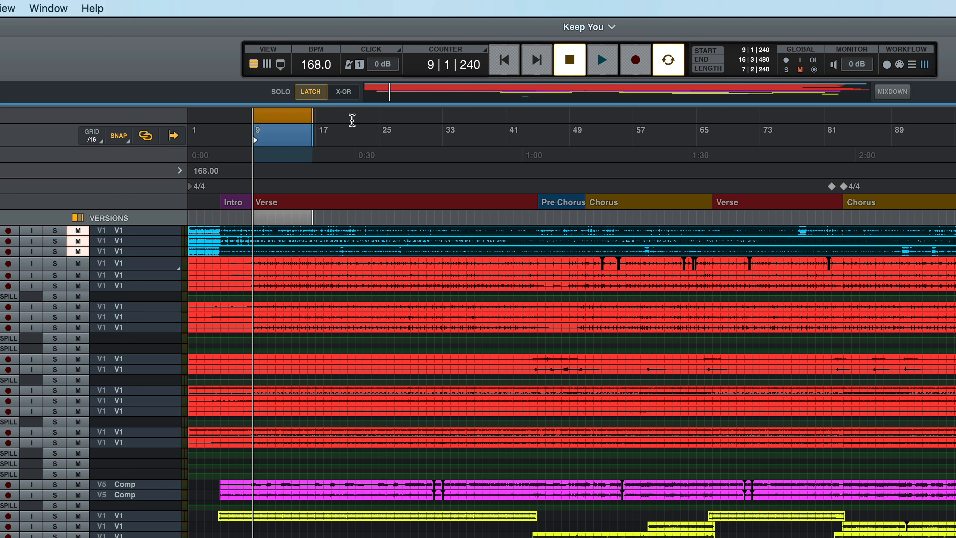
key(space)
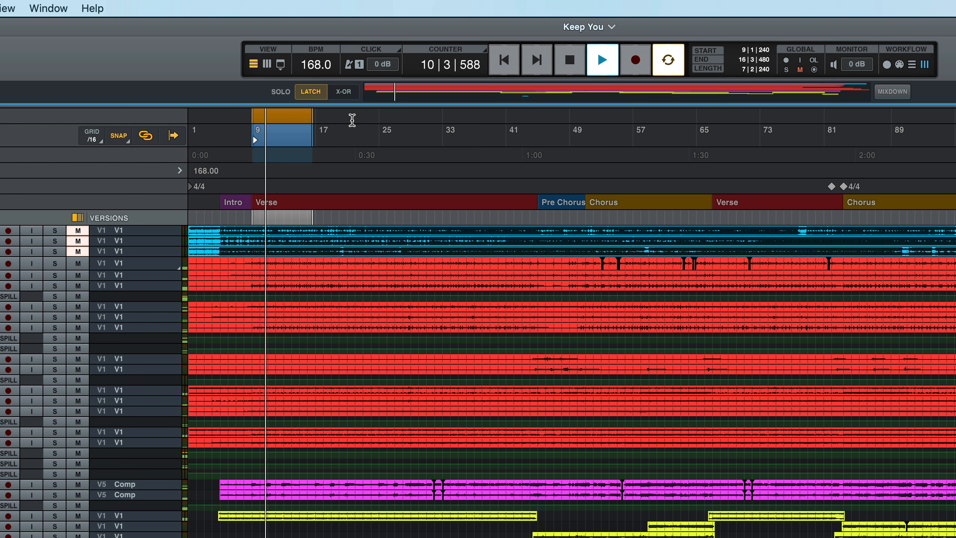
key(space)
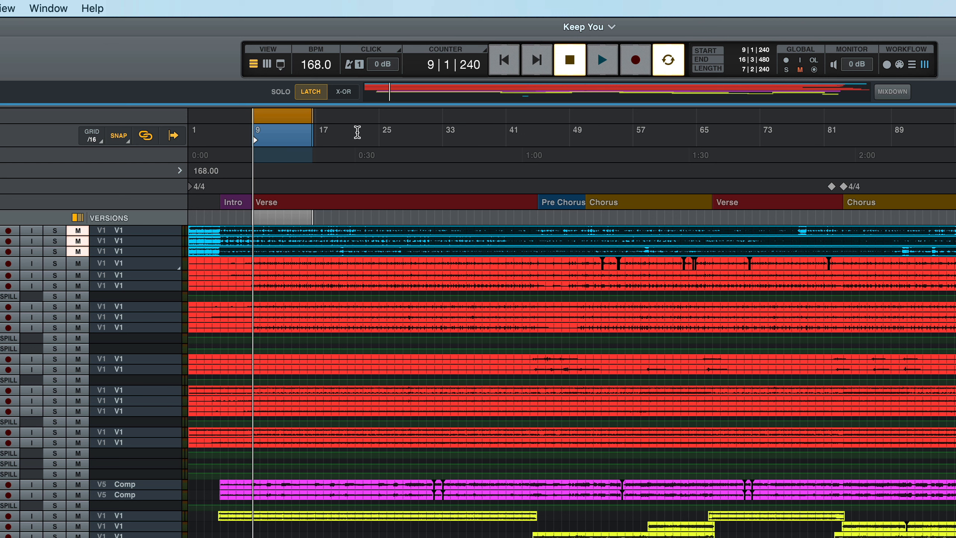
click(357, 132)
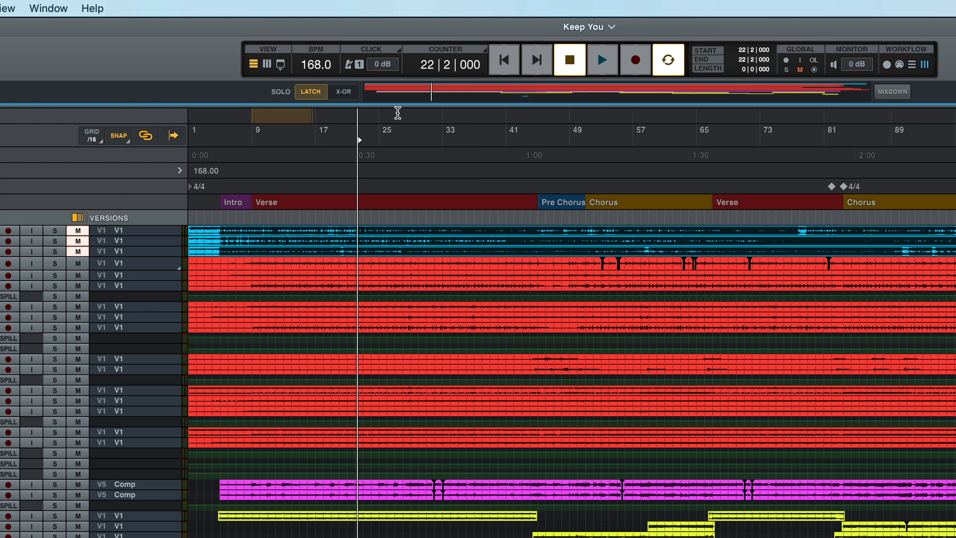
Reactivate the existing loop range from 9|1|240 to 16|3|480, and place the playhead elsewhere to clear the range selection.
click(398, 113)
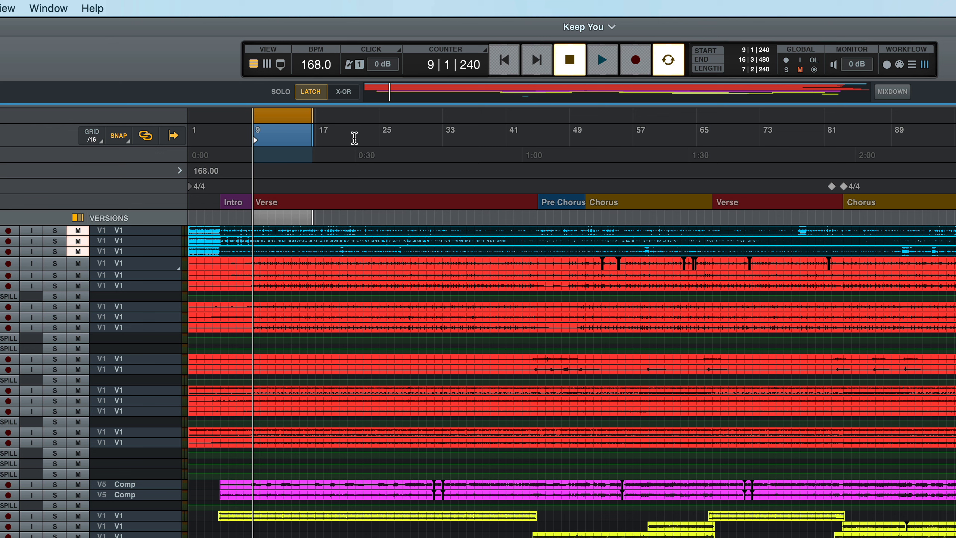
click(354, 138)
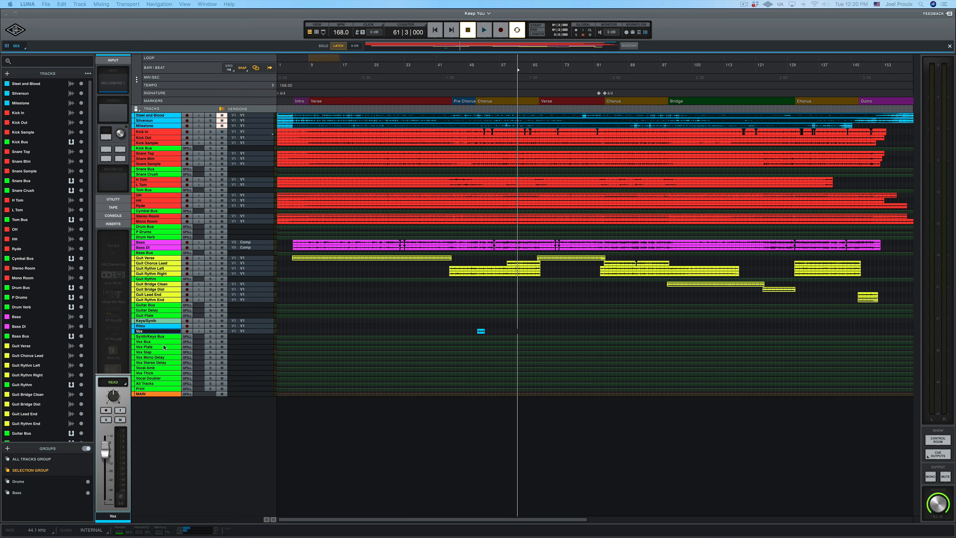
Increase the Vox track's height and zoom the timeline in on the Vox_1 clip in the first Chorus.
click(134, 332)
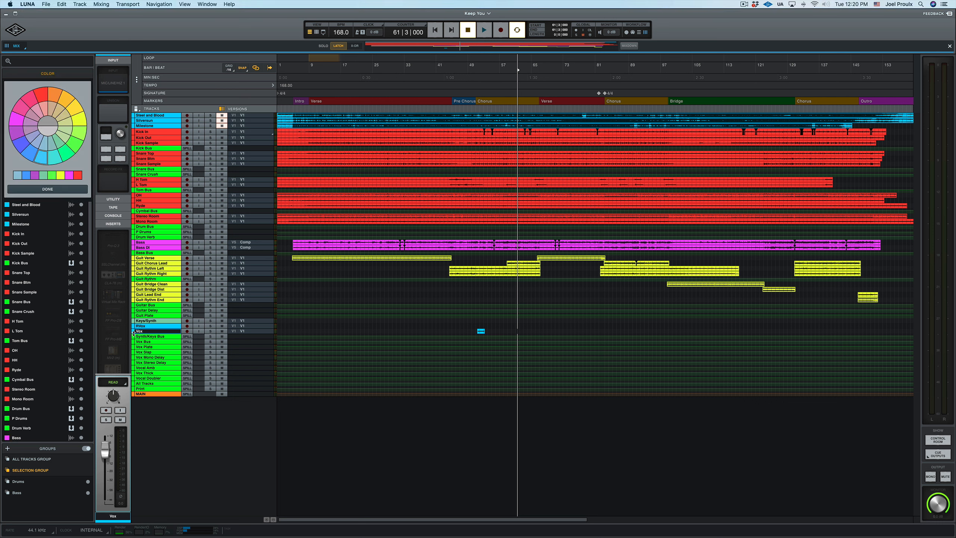
drag(133, 333, 133, 382)
key(t)
key(t)
key(t)
key(t)
scroll(432, 374, up, 6)
scroll(432, 374, left, 4)
scroll(431, 375, left, 3)
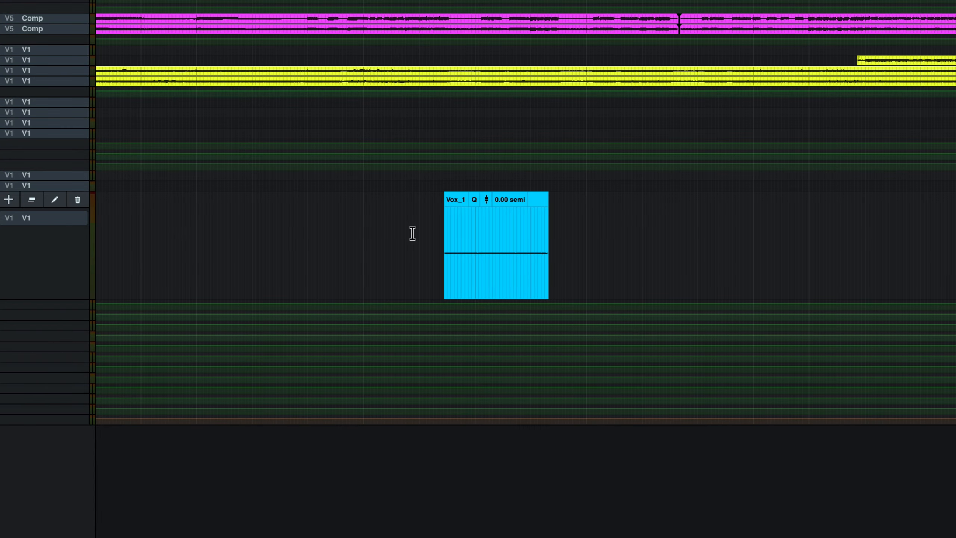
Select ranges on the Vox track around the Vox_1 clip, finishing with the insertion point inside the clip.
drag(436, 352, 482, 354)
drag(507, 242, 616, 231)
click(660, 228)
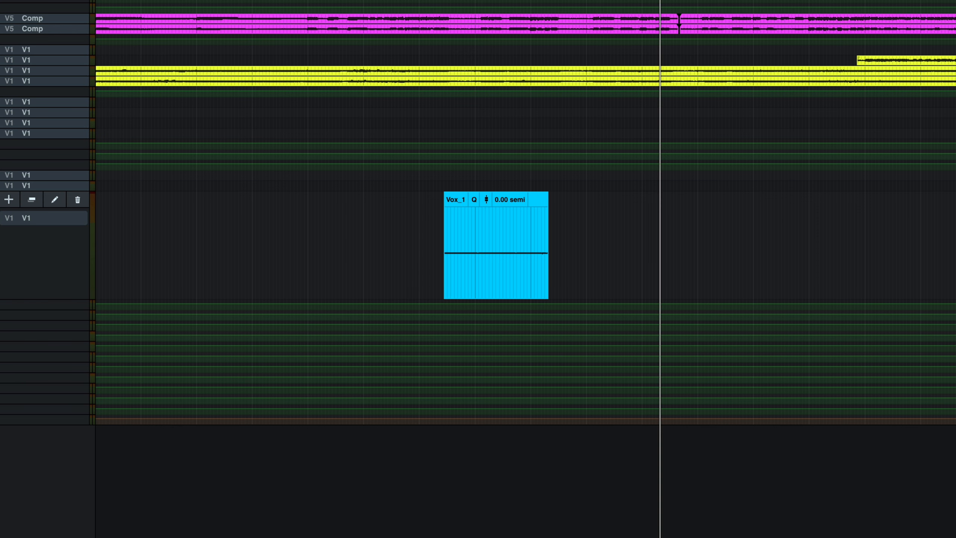
click(496, 228)
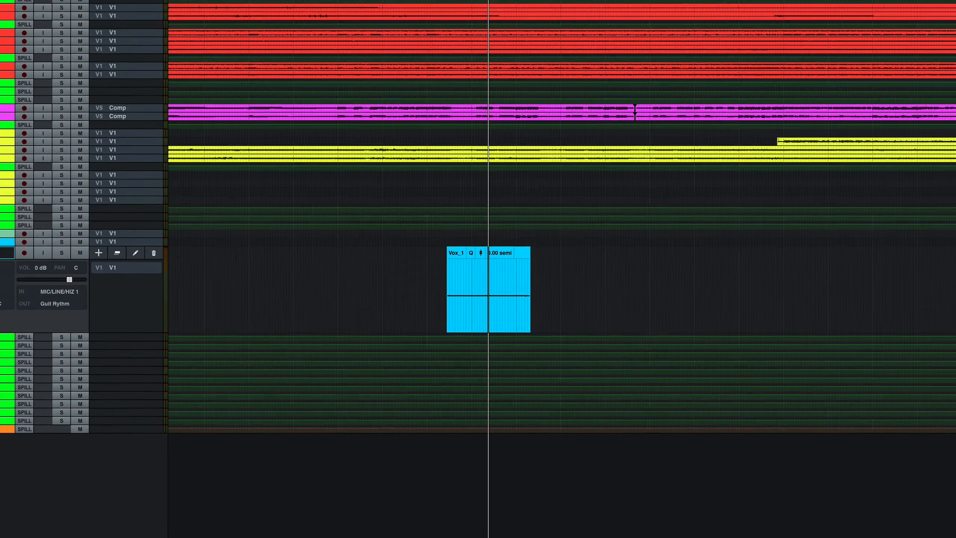
Place the playhead from the bar ruler at 54|1|000, just past bar 55, and finally near bar 49.
click(523, 67)
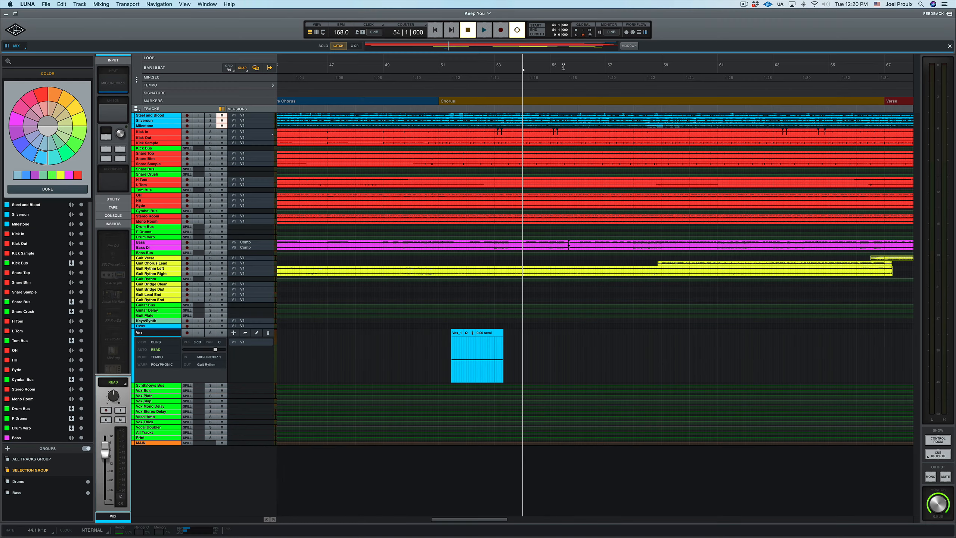
click(563, 67)
click(392, 68)
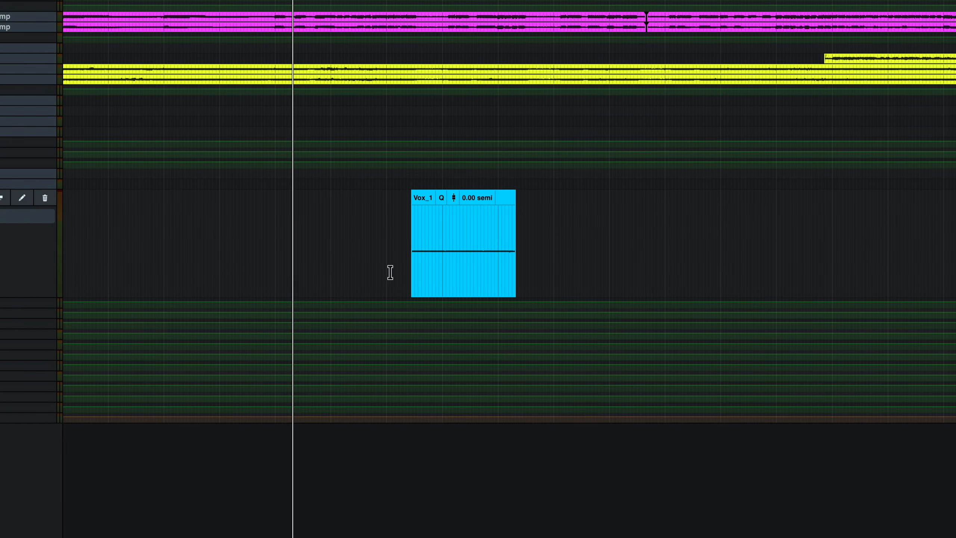
Split the Vox_1 clip using a range selected across its start, and undo the split.
drag(373, 258, 431, 256)
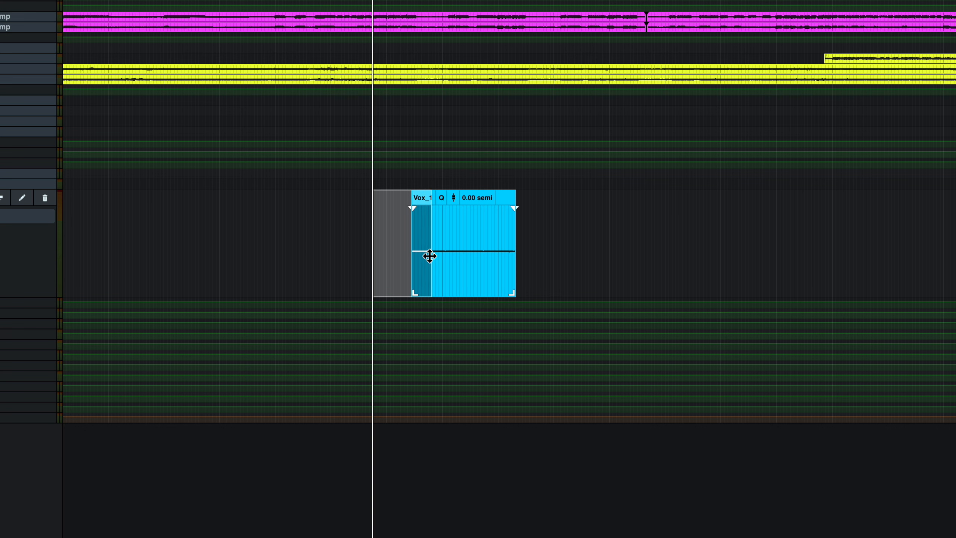
key(b)
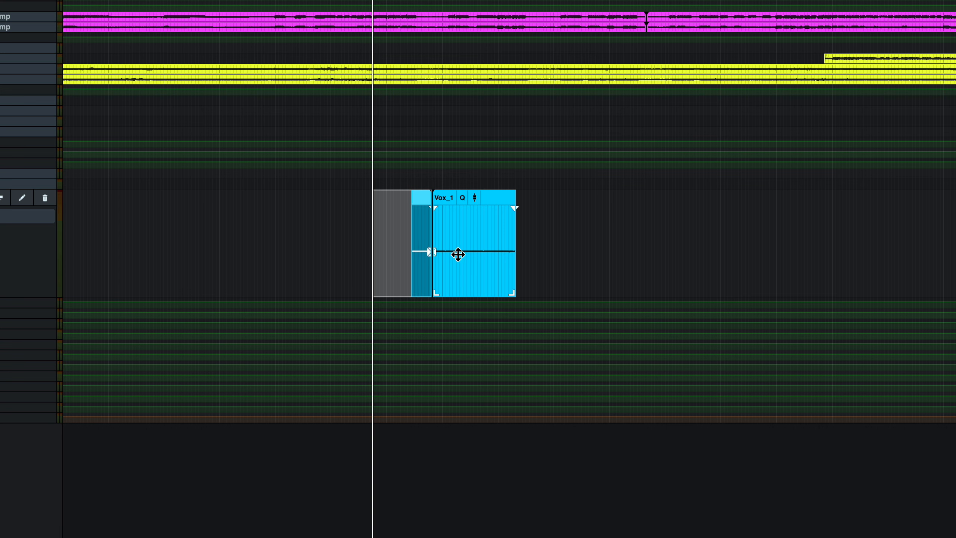
click(617, 229)
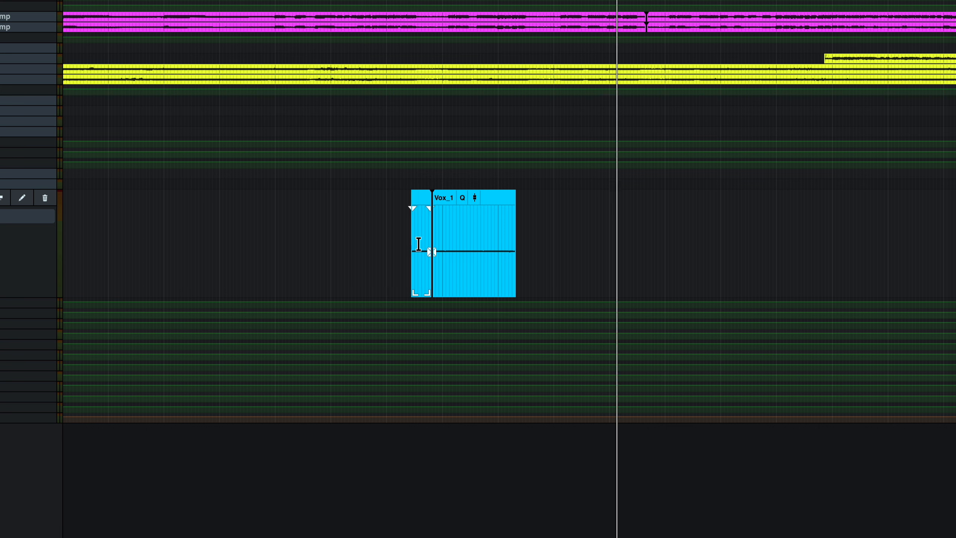
key(ctrl+z)
Try deleting a selected range at the start of the Vox_1 clip, and try fading in a shorter range there.
drag(363, 237, 439, 243)
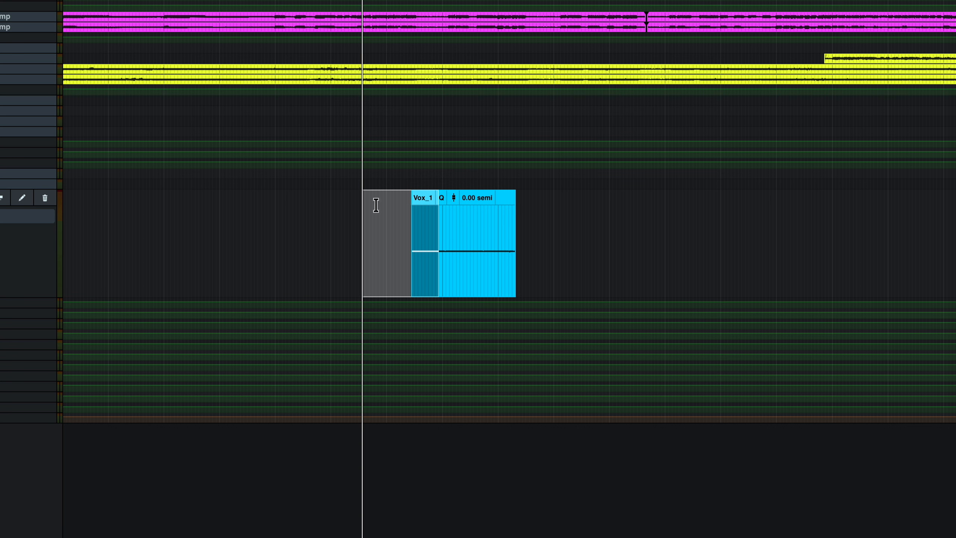
key(Delete)
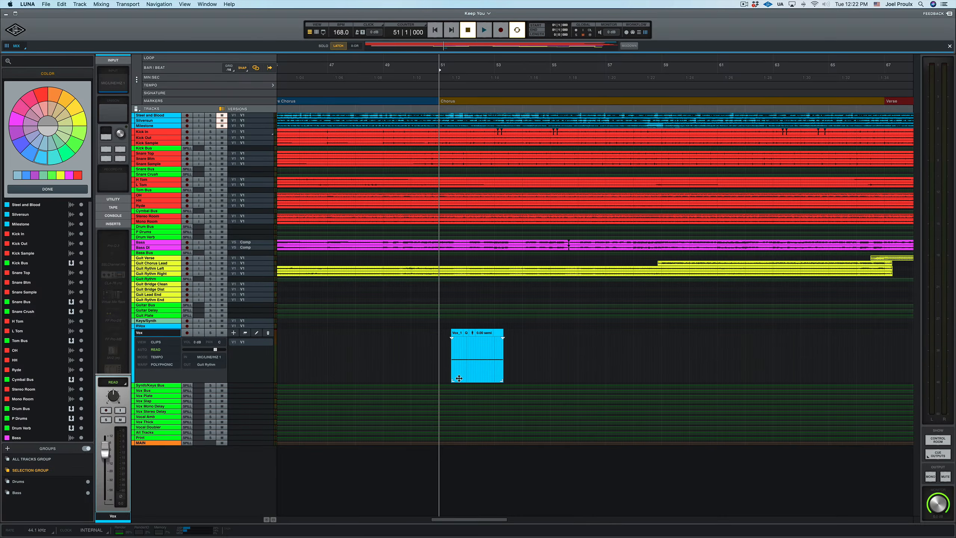
click(445, 368)
drag(444, 368, 455, 367)
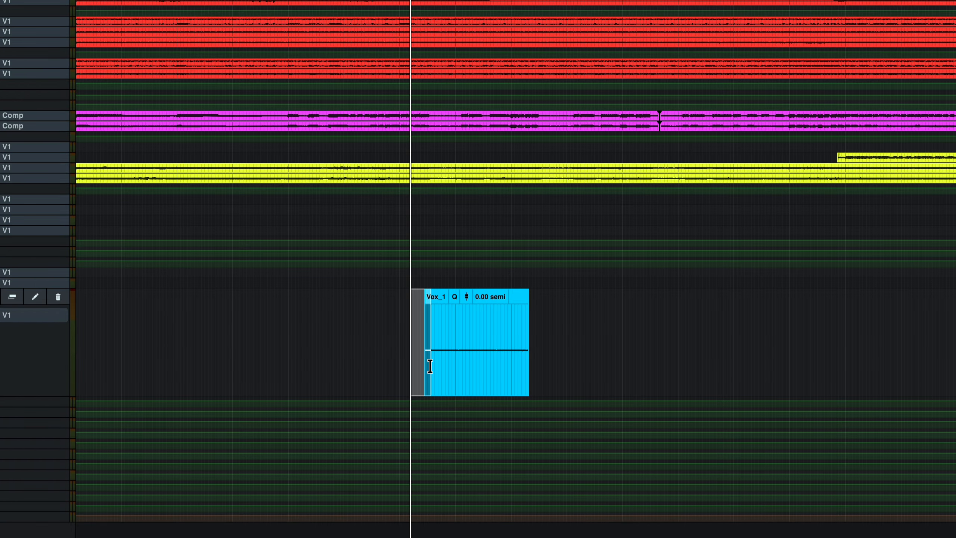
key(f)
click(557, 349)
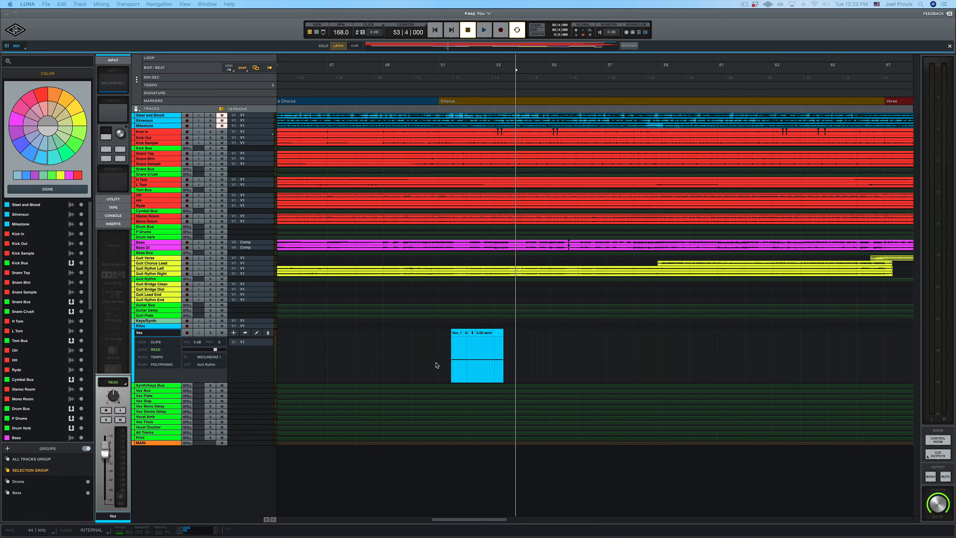
Split the Vox_1 clip a little past its middle and move the second part slightly earlier over the first.
drag(436, 364, 483, 359)
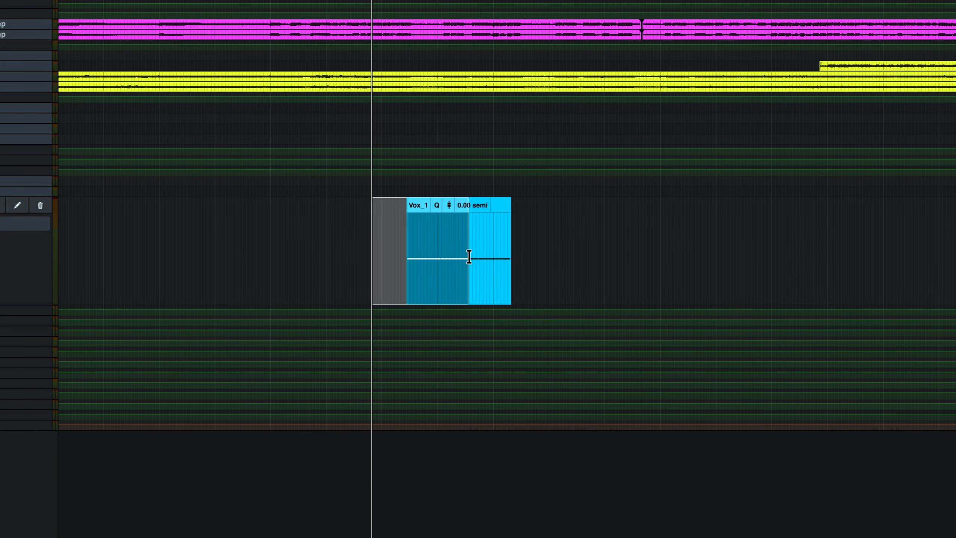
key(b)
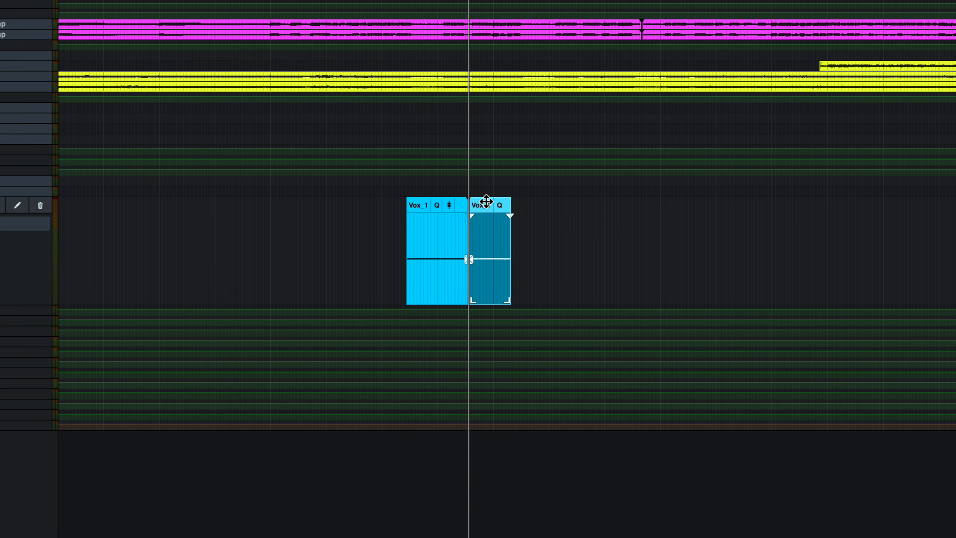
drag(486, 202, 482, 203)
click(439, 260)
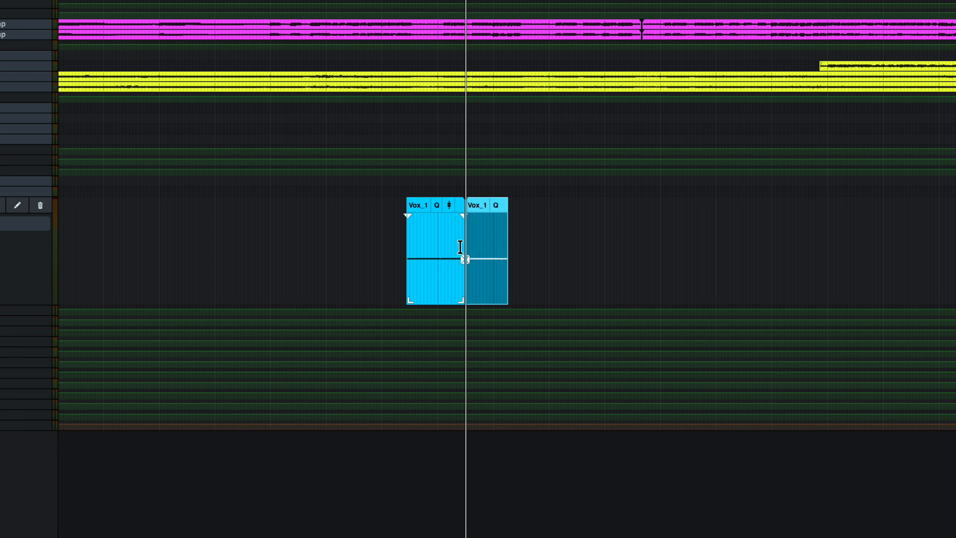
Create a crossfade across the junction of the two Vox_1 parts and adjust its midpoint.
drag(462, 247, 471, 247)
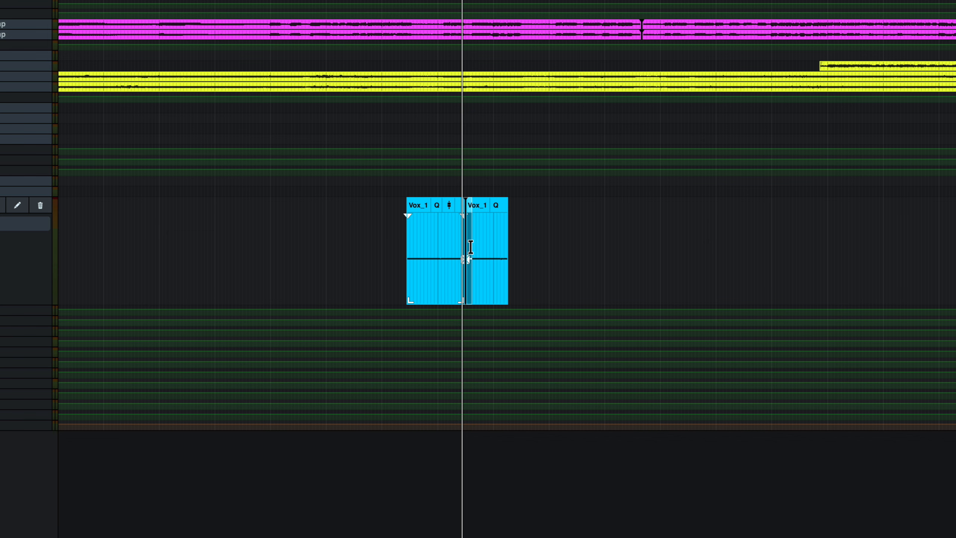
key(f)
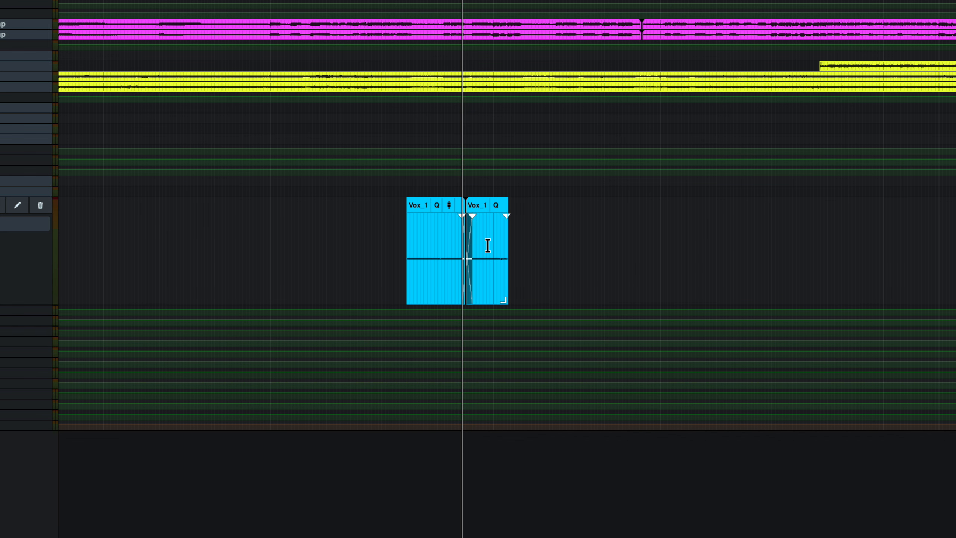
key(t)
key(t)
key(t)
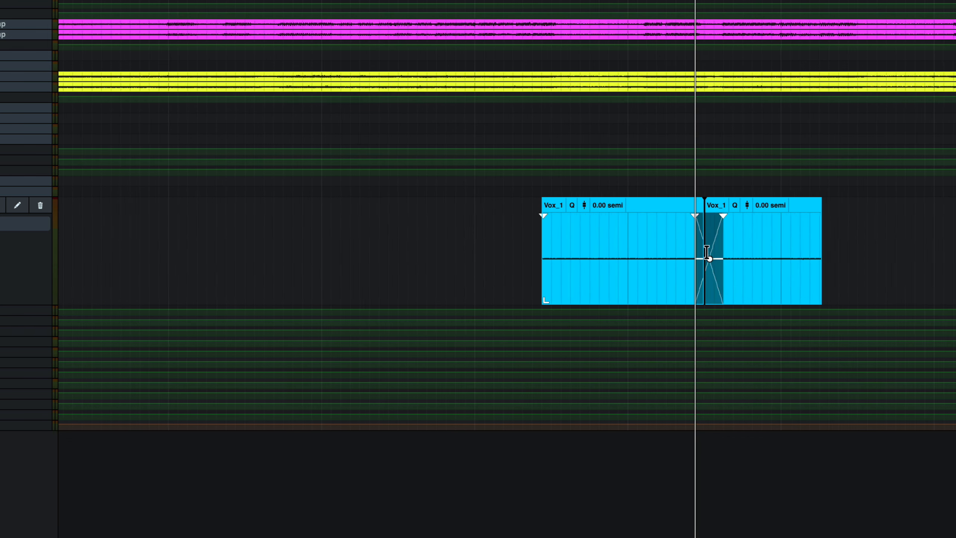
key(t)
key(t)
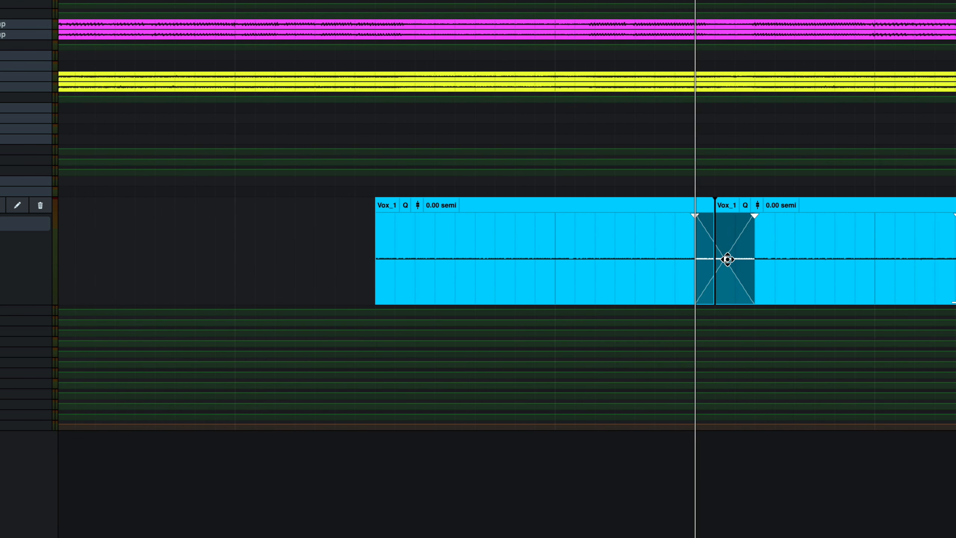
drag(726, 259, 718, 260)
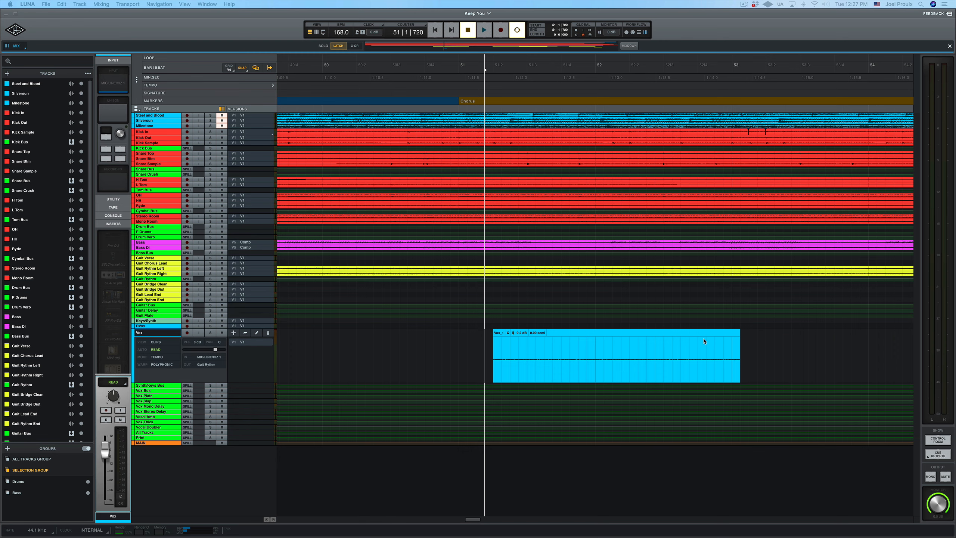
Select the whole Vox_1 clip and try moving it along the Vox track.
click(631, 331)
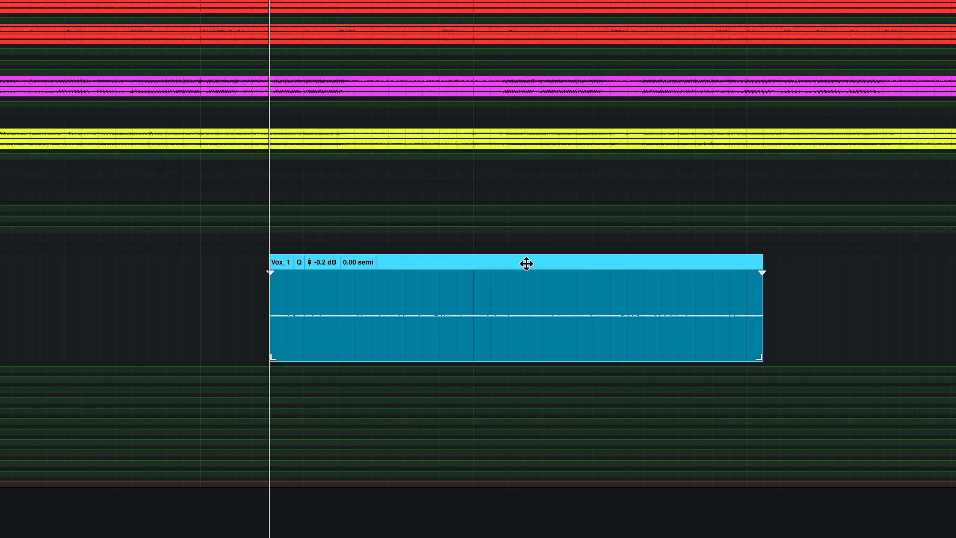
mouse_move(547, 263)
mouse_down()
mouse_move(518, 266)
mouse_move(542, 268)
mouse_up()
Add a short fade-in to the start of the Vox_1 clip, and undo the fade.
mouse_move(274, 278)
drag(271, 272, 306, 276)
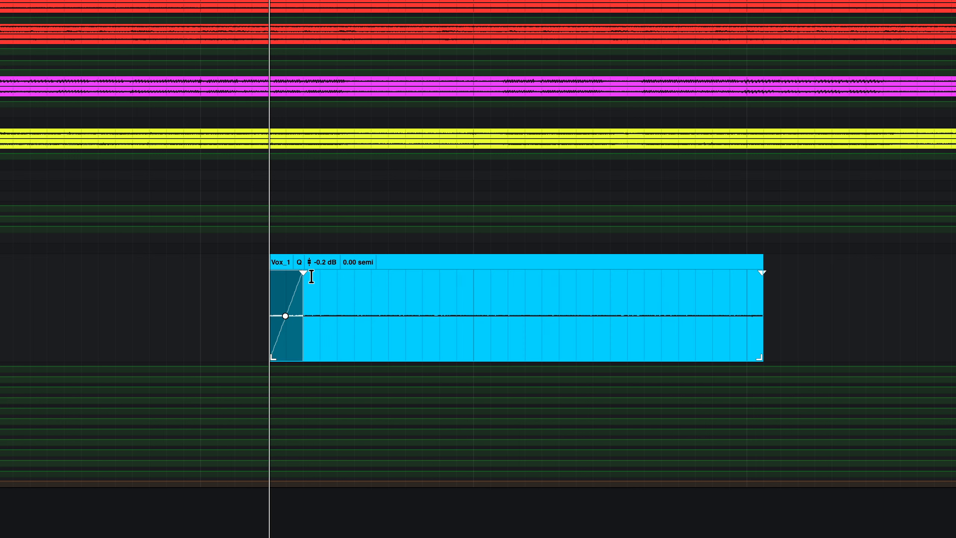
key(ctrl+z)
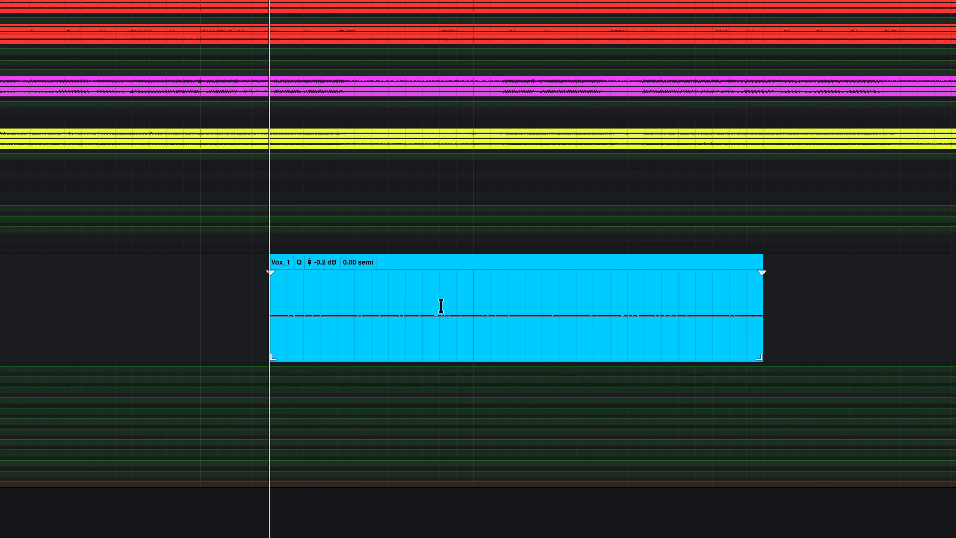
Set the Vox_1 clip's gain to 0.1 dB.
mouse_move(332, 264)
mouse_down()
mouse_move(332, 213)
mouse_move(334, 262)
mouse_up()
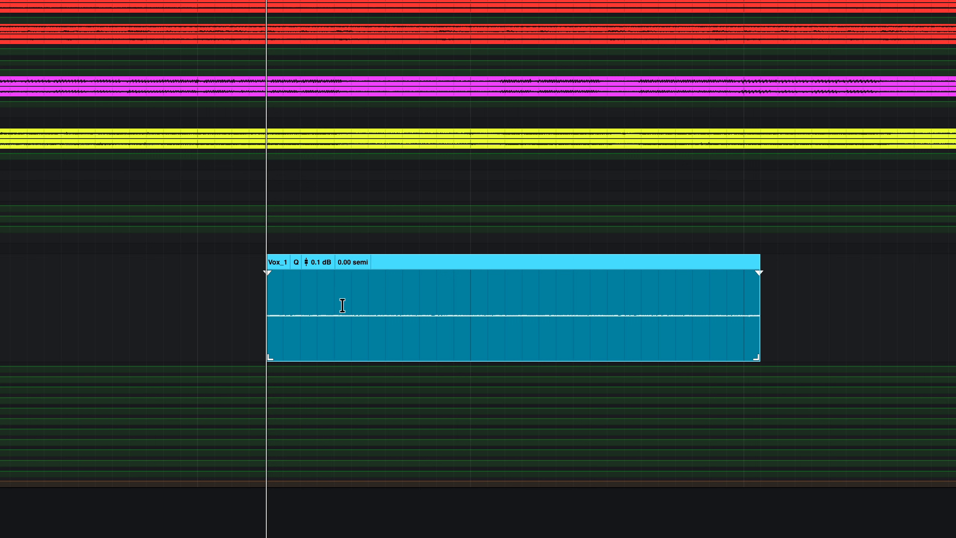
Separate the Vox_1 section from 51|3|240 to 52|2|480 into its own clip and set its pitch to +0.10 semi.
drag(351, 306, 580, 305)
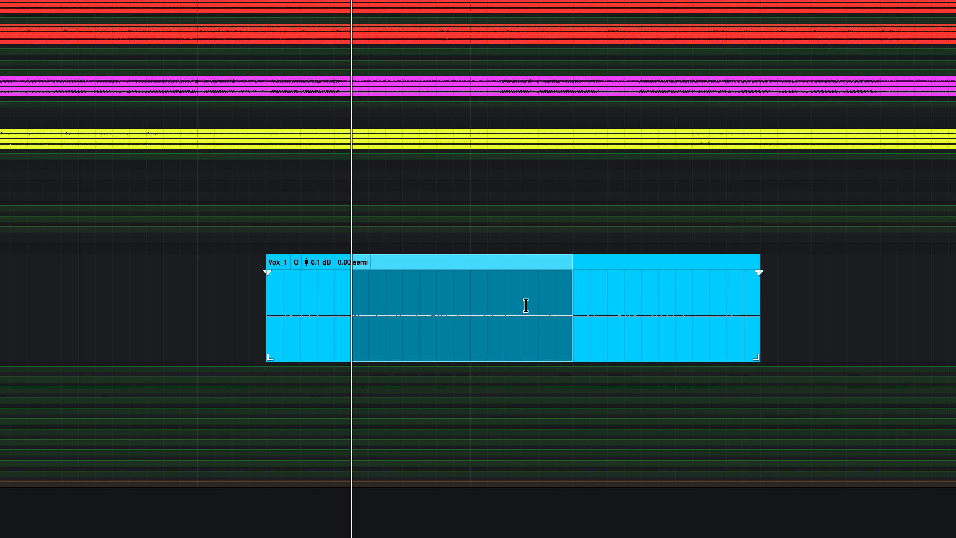
key(ctrl+e)
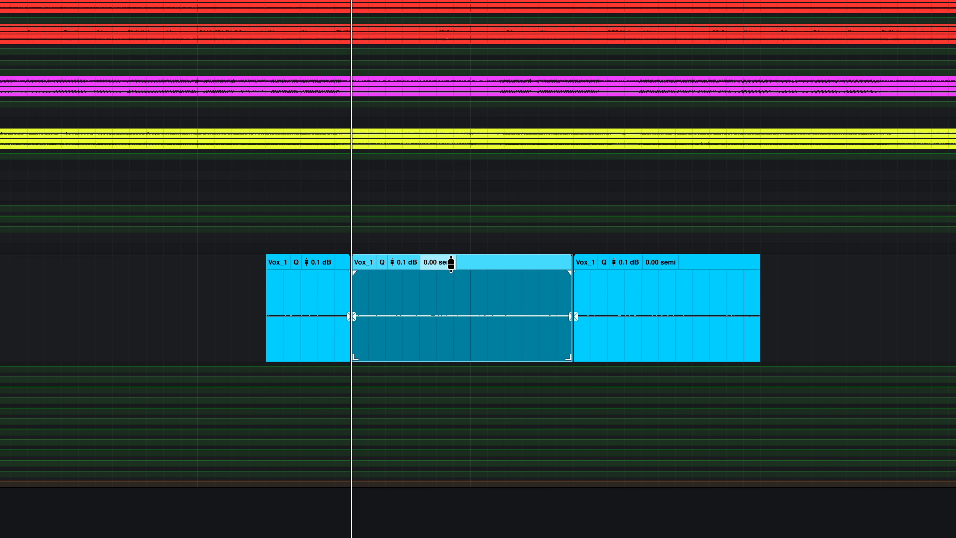
drag(448, 260, 450, 237)
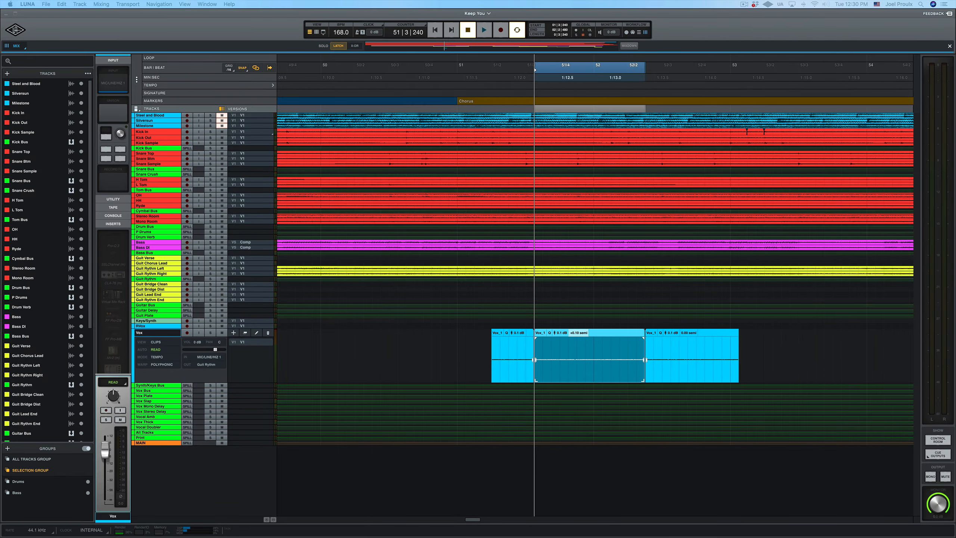
Select the last Vox_1 section, starting at 52|2|480, and extend its end slightly.
click(716, 331)
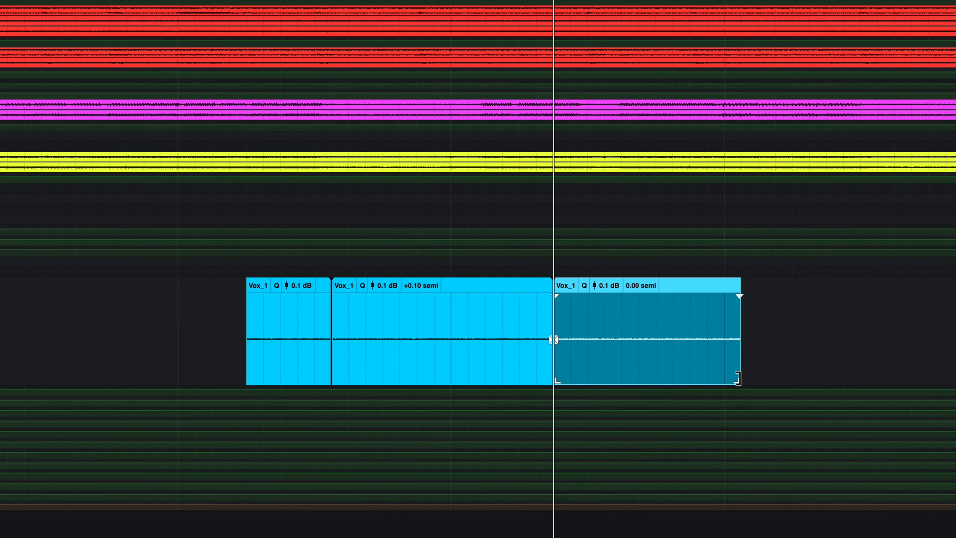
mouse_move(737, 377)
mouse_down()
mouse_move(685, 376)
mouse_move(884, 376)
mouse_move(698, 365)
mouse_move(753, 373)
mouse_up()
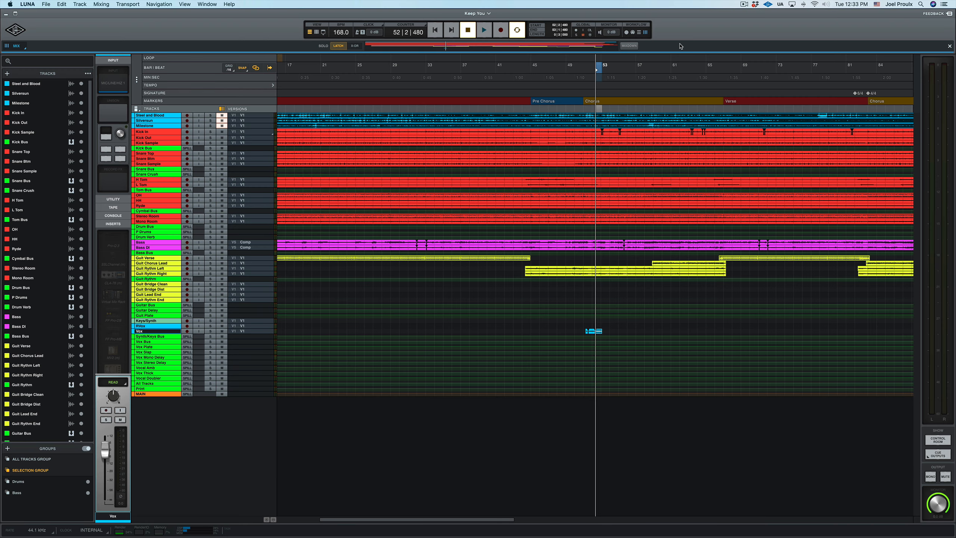
Examine the arrangement at several horizontal zoom levels around 52|2|480, finishing on an overview that starts at the Intro.
key(r)
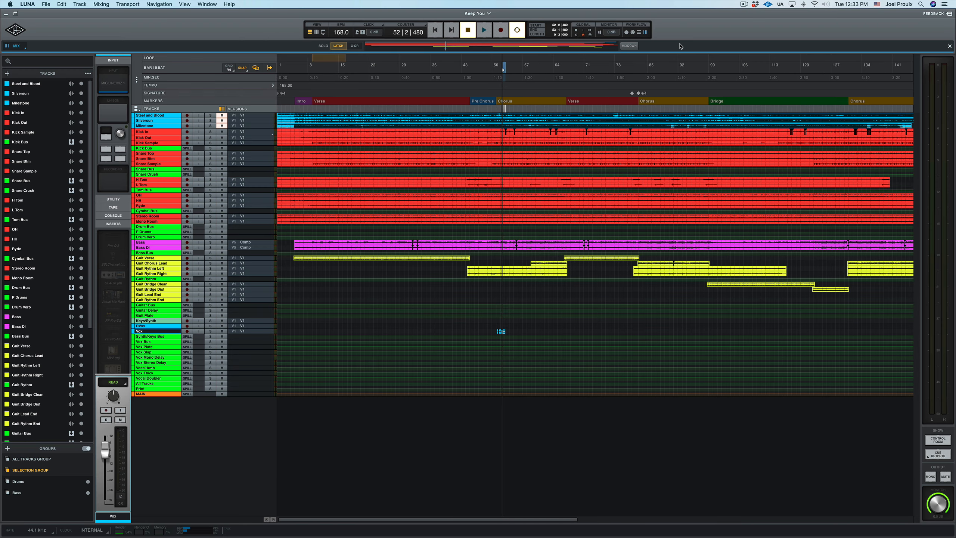
key(r)
key(t)
key(t)
key(t)
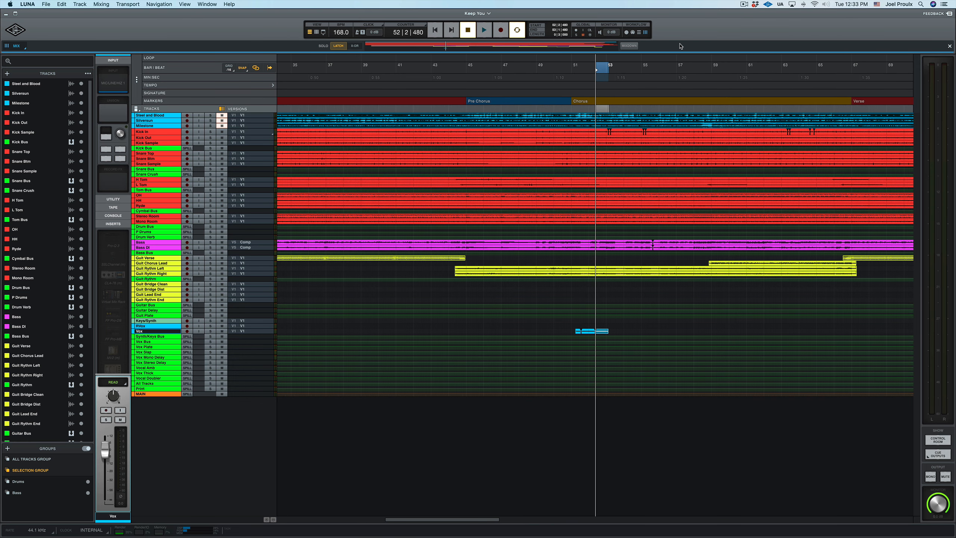
key(r)
key(r)
key(r)
key(t)
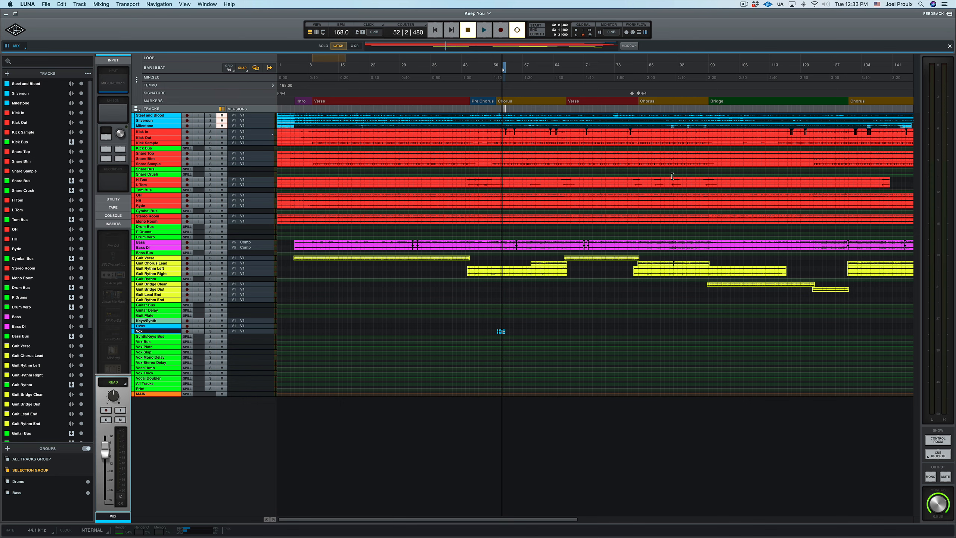
Examine the arrangement around the first Chorus at closer and wider horizontal zoom levels.
key(r)
key(r)
key(r)
key(t)
key(t)
key(t)
key(t)
key(t)
key(t)
key(r)
key(r)
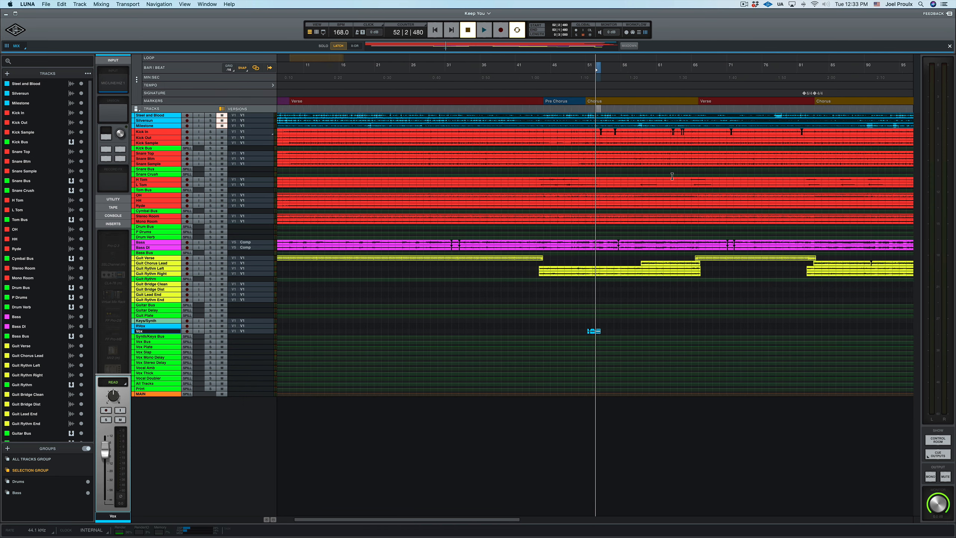
Place the cursor on the Guitar Delay track at 33|2|720 and compare the arrangement at several track heights.
click(443, 311)
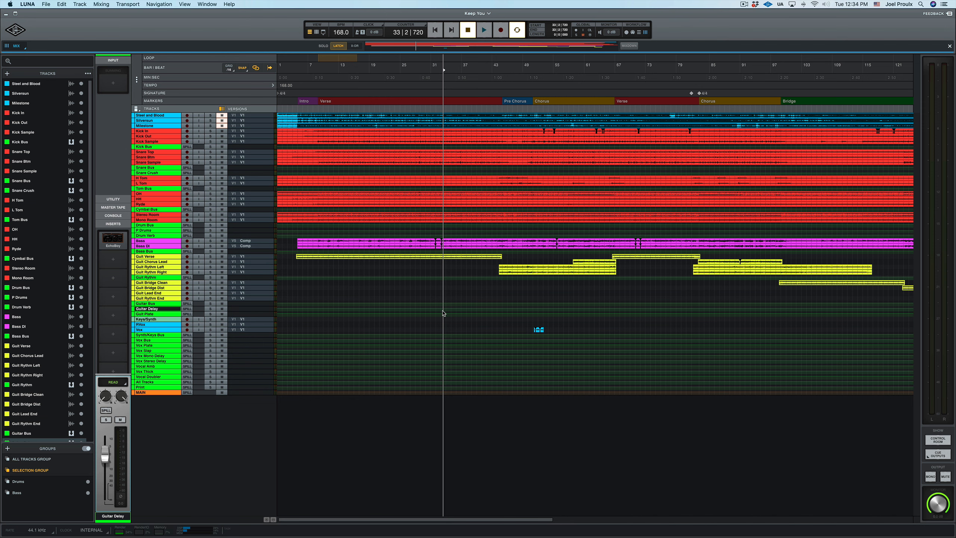
key(shift+t)
key(shift+t)
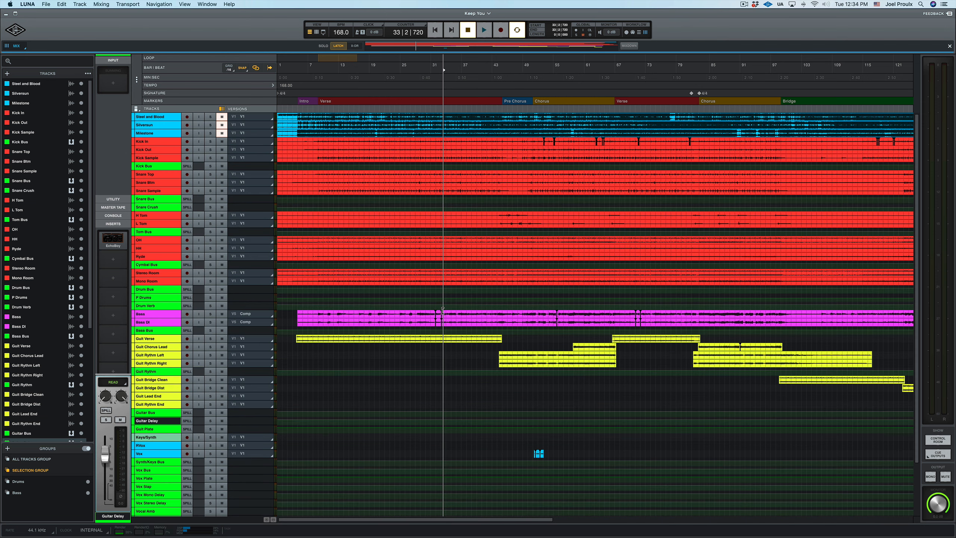
key(shift+r)
key(shift+t)
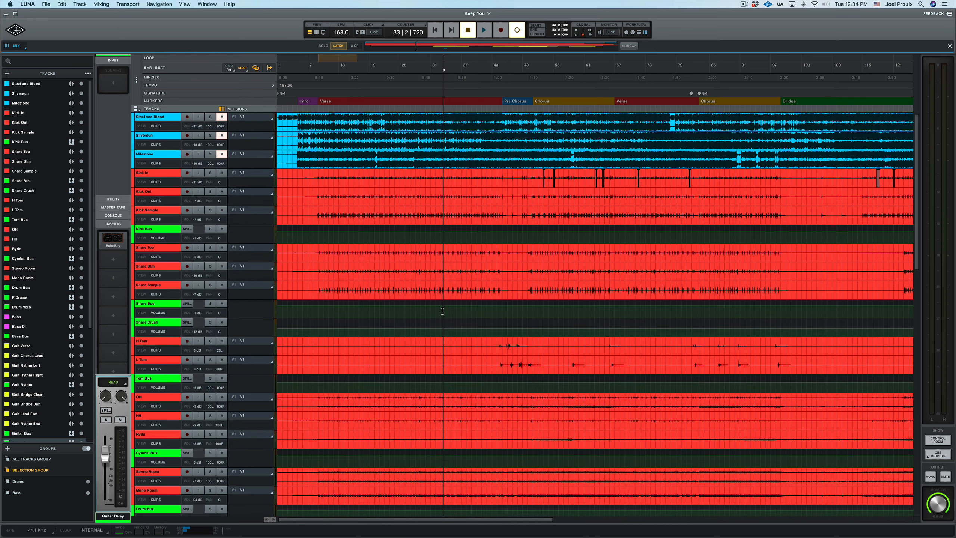
key(shift+t)
key(shift+r)
key(shift+r)
key(shift+r)
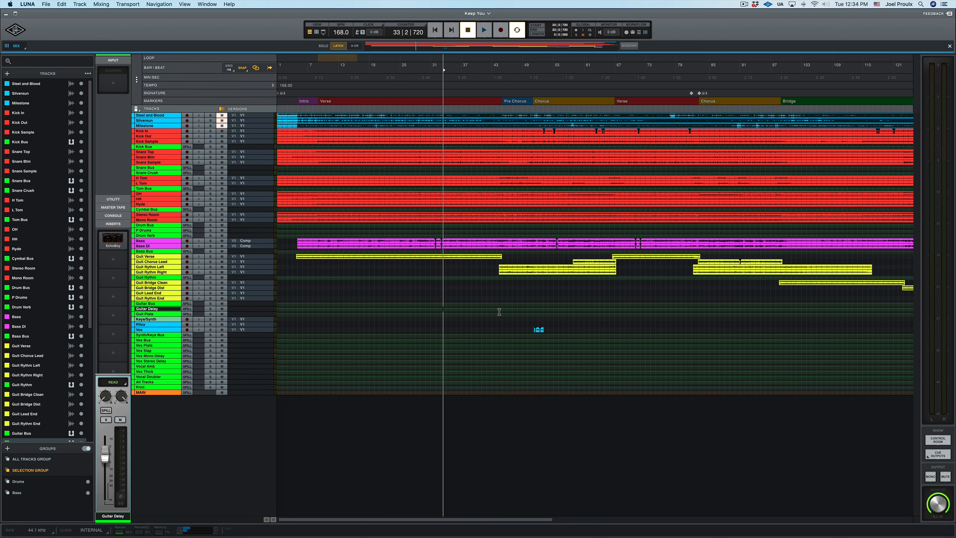
key(shift+t)
key(shift+t)
key(shift+r)
key(shift+r)
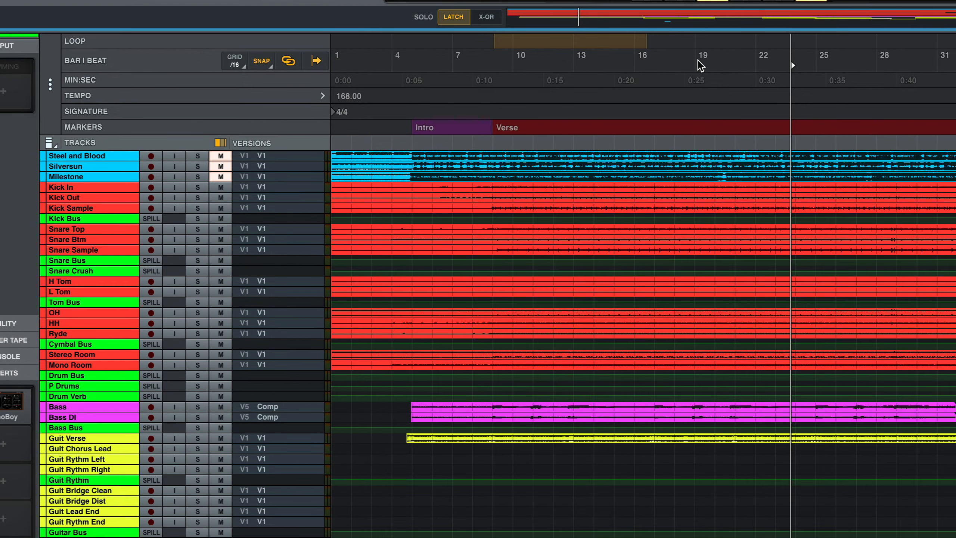
Reposition the playhead at several snapped points between about bars 19 and 23.
click(695, 61)
click(757, 59)
click(778, 60)
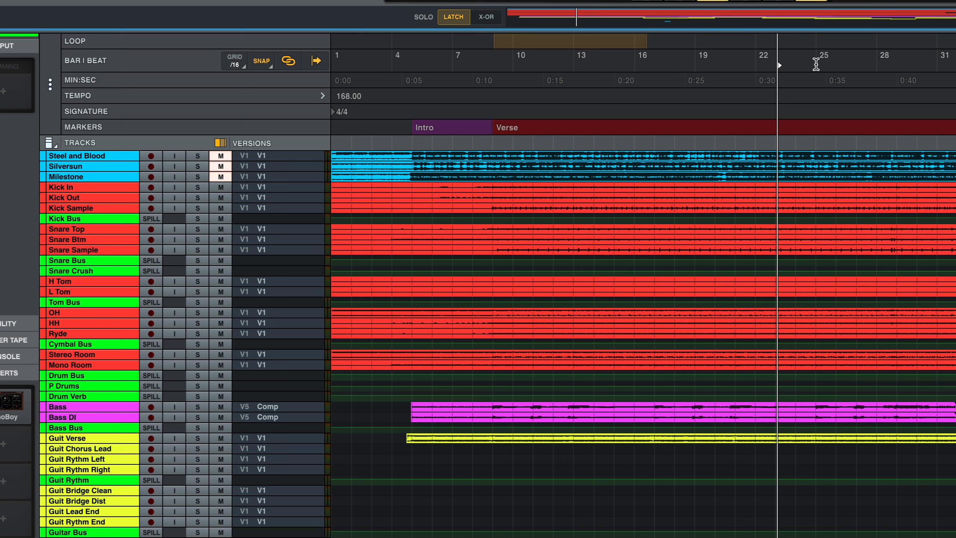
Turn off Snap and place the playhead freely around bars 29 and 30.
click(261, 60)
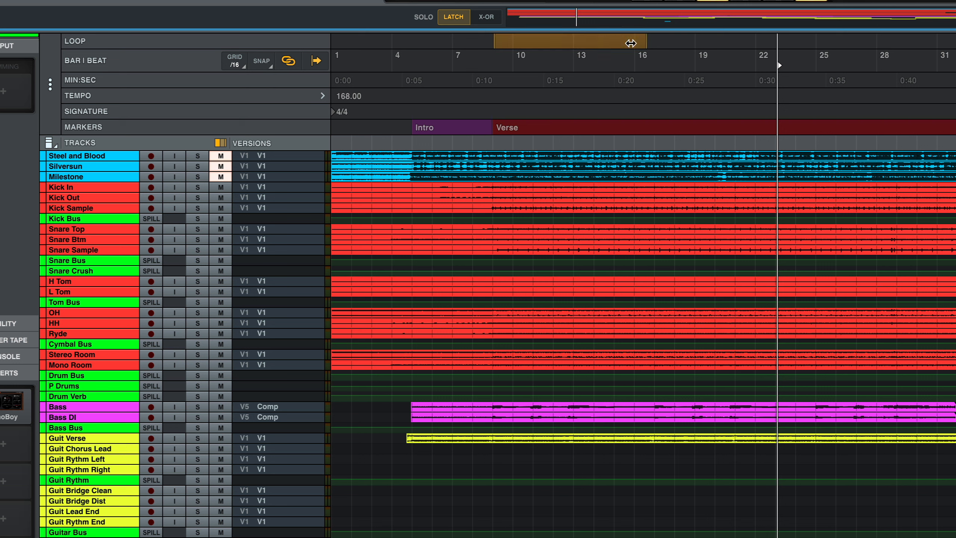
click(918, 63)
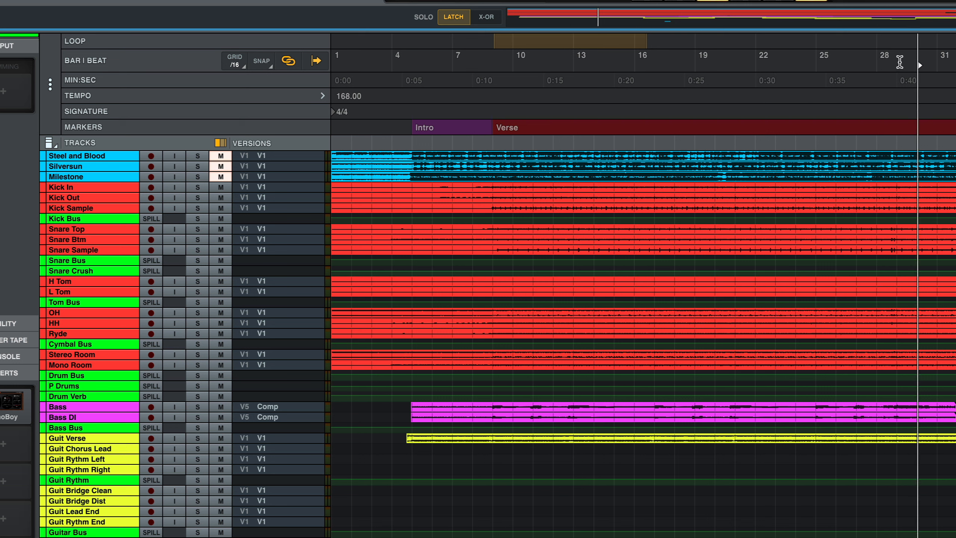
click(900, 62)
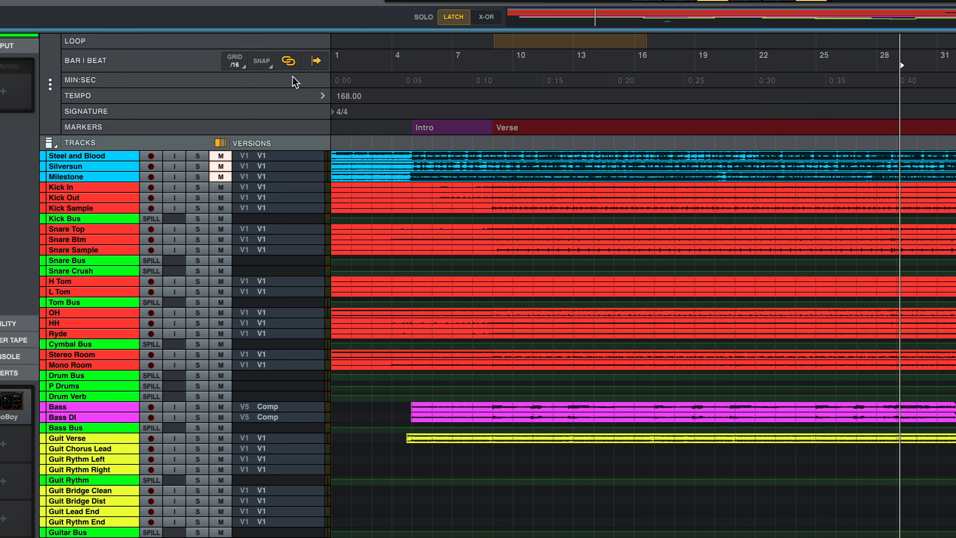
Turn Snap back on and place the playhead at 22|1|480.
click(262, 60)
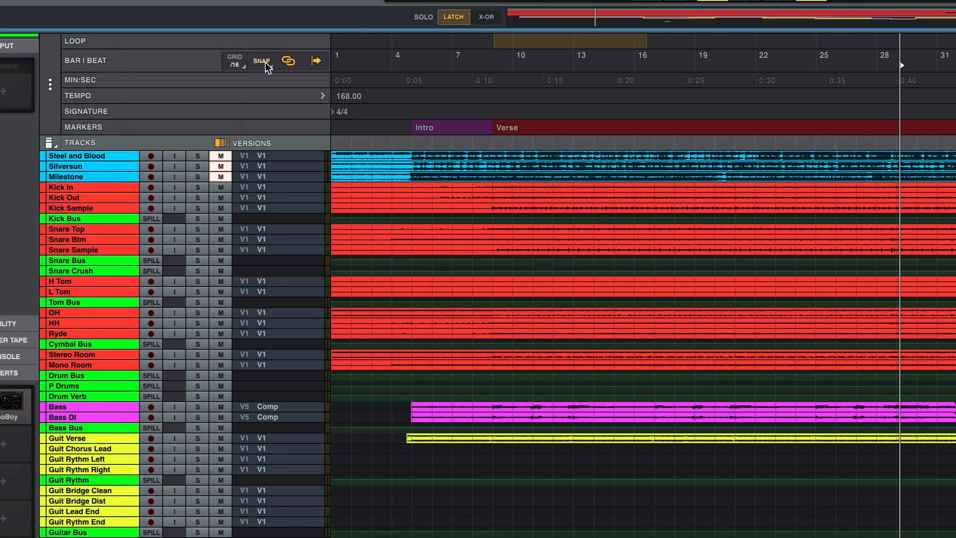
click(757, 62)
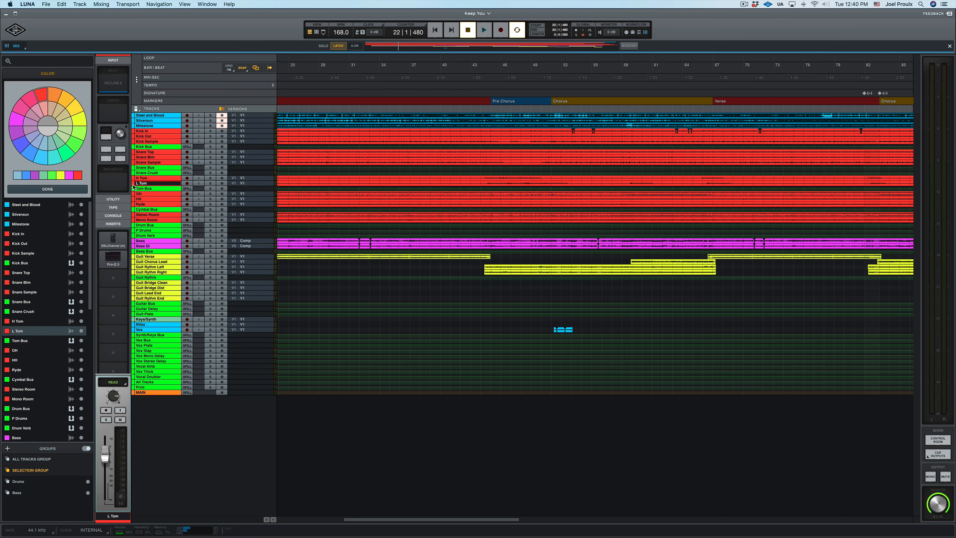
Enlarge the L Tom track and view its Warps, Volume, Mute and Pan lanes in turn.
drag(133, 186, 150, 266)
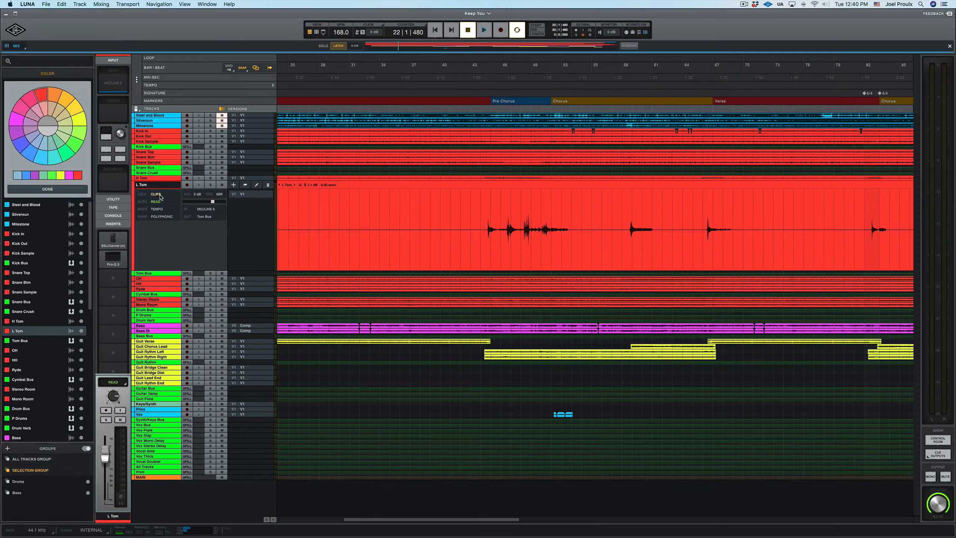
click(165, 172)
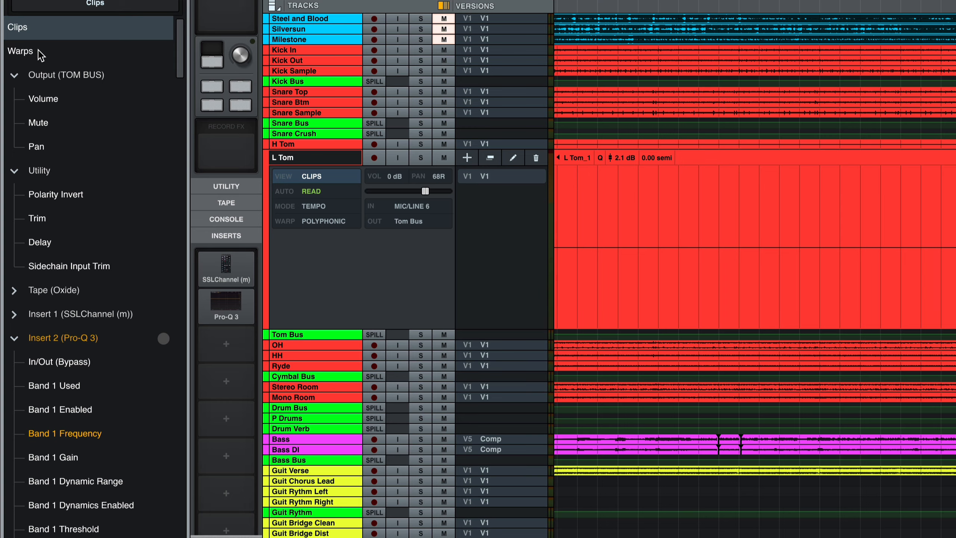
click(38, 50)
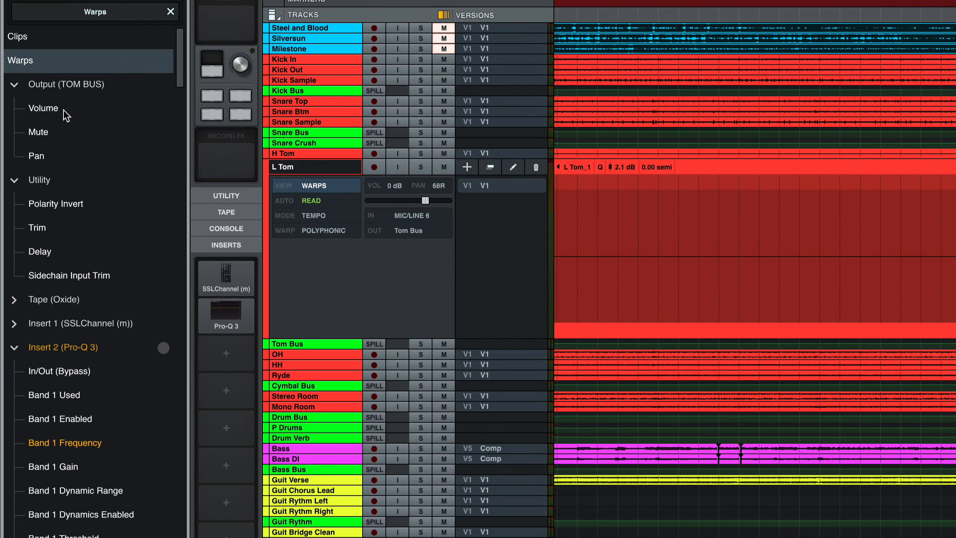
click(63, 110)
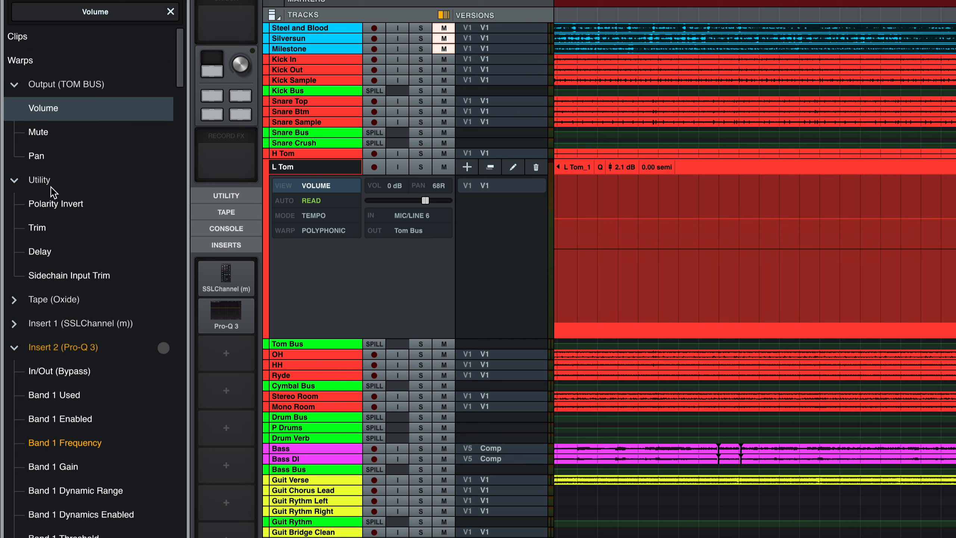
click(46, 135)
click(42, 160)
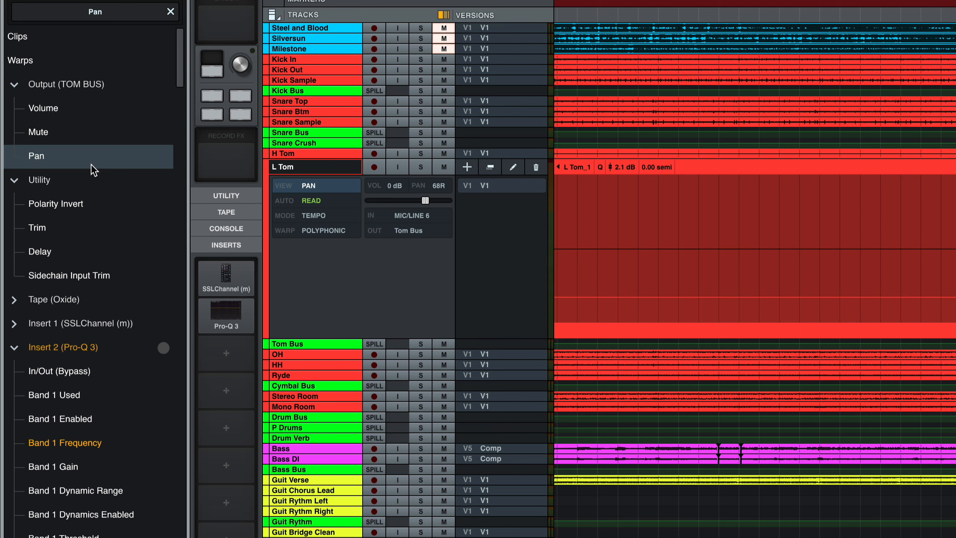
Collapse and re-expand L Tom's Insert 2 (Pro-Q 3) parameters and choose the Band 1 Dynamic Range lane.
click(14, 348)
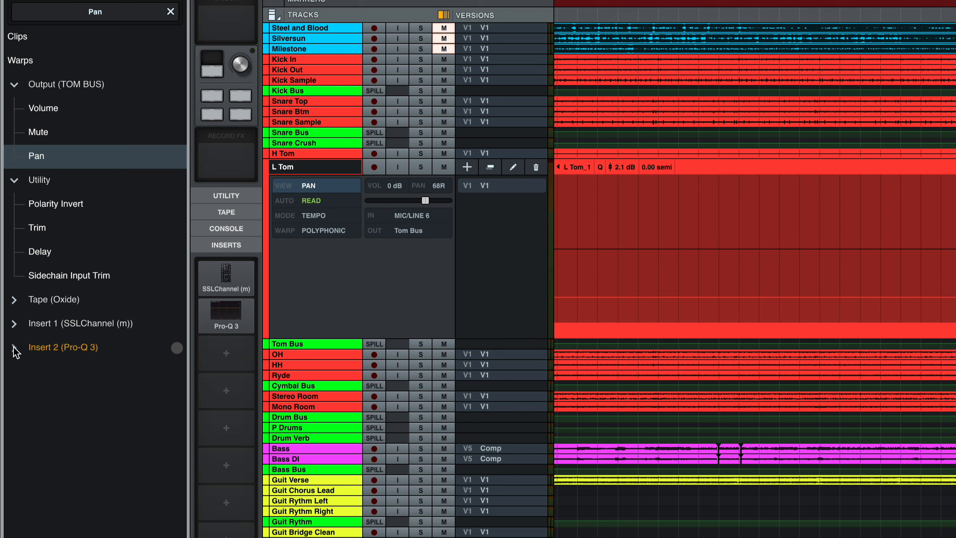
click(14, 349)
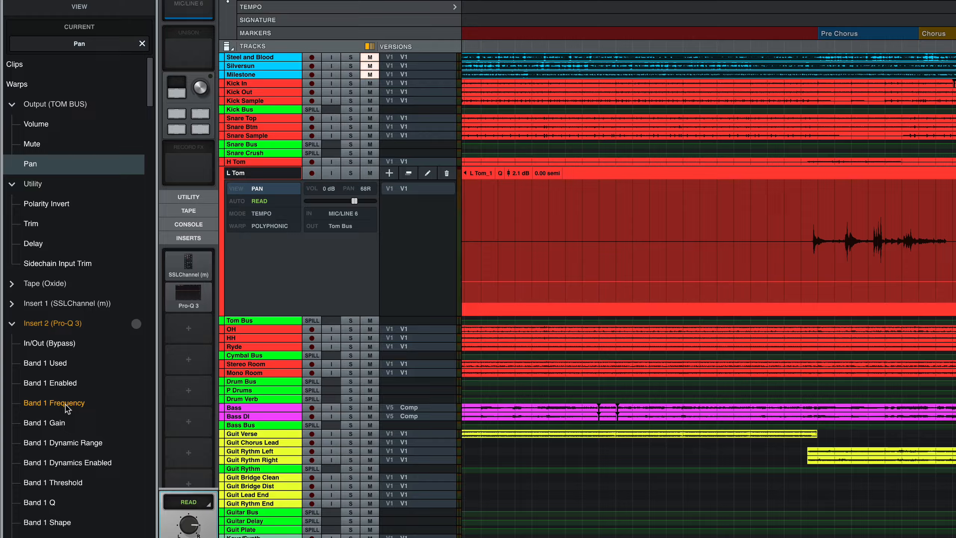
click(80, 445)
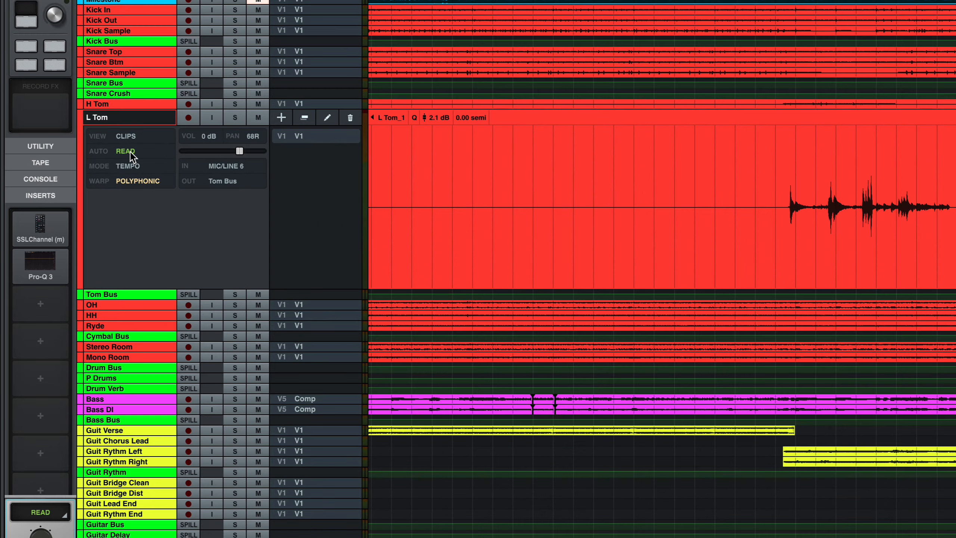
Look through the automation mode and warp mode options of the L Tom track without changing them.
click(128, 151)
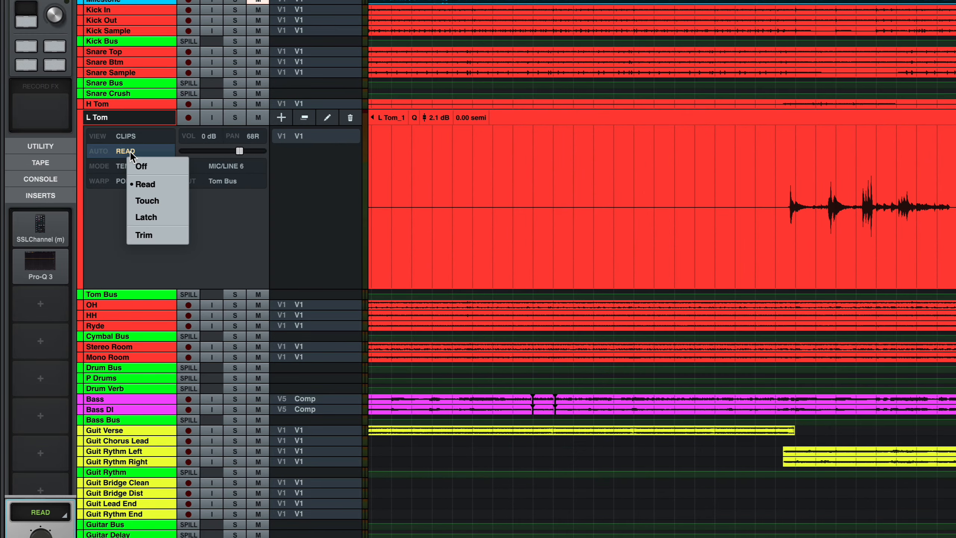
click(111, 206)
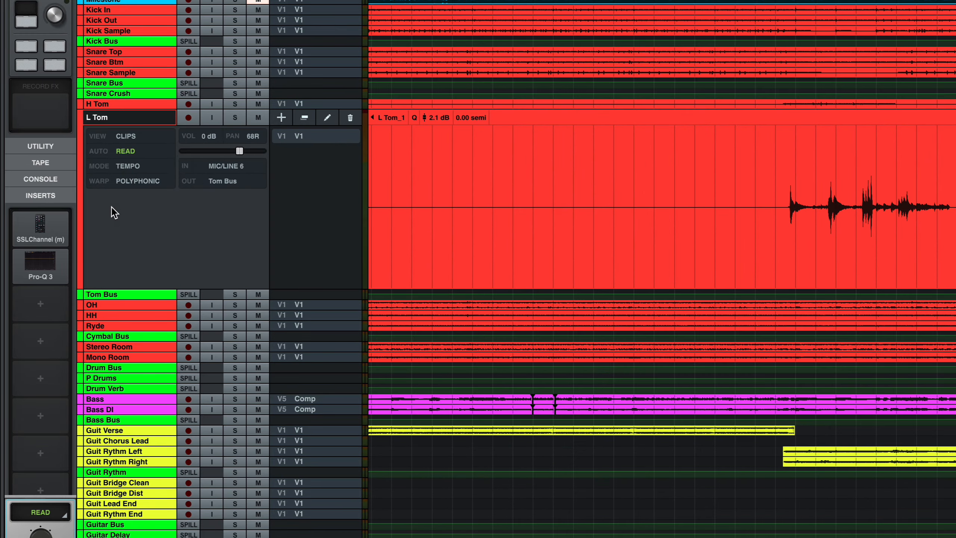
click(141, 182)
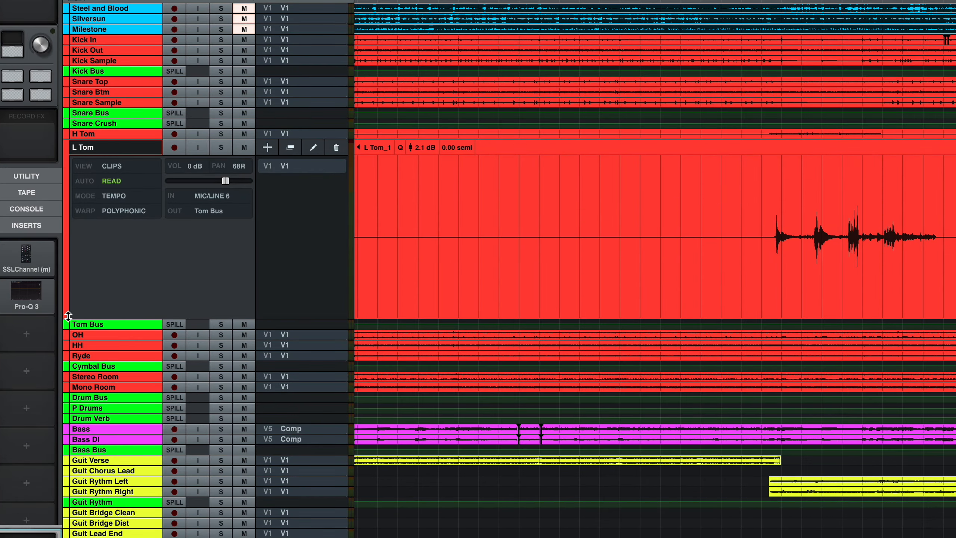
Shrink the L Tom track and enlarge the Bass track to show its list of versions.
drag(68, 315, 69, 226)
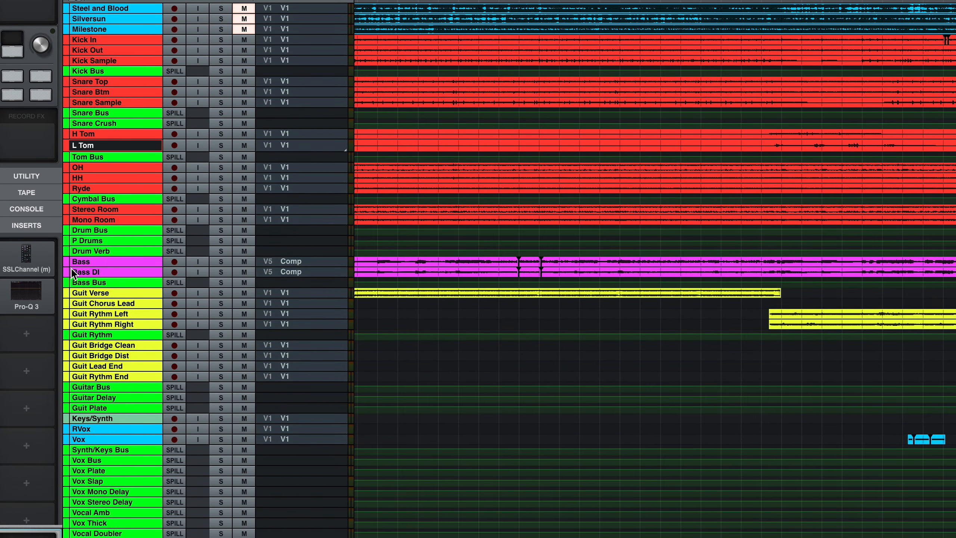
drag(71, 268, 97, 434)
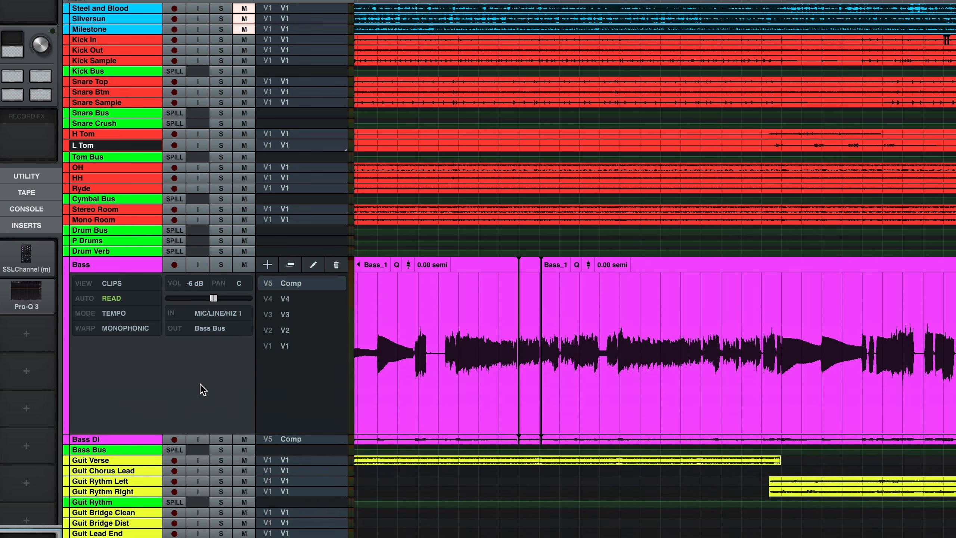
Compare the Bass track's versions V1, V2, V3 and V4, finishing on Comp.
click(288, 345)
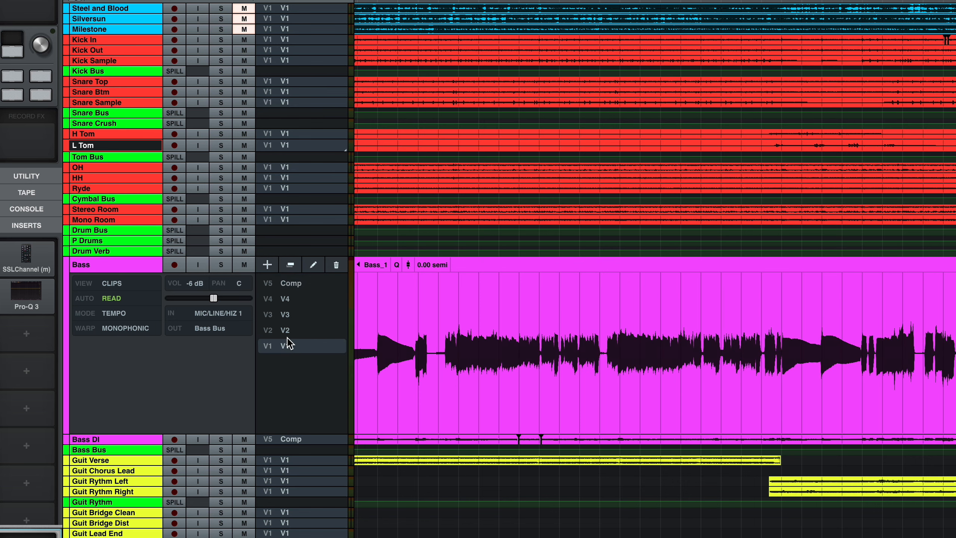
click(283, 314)
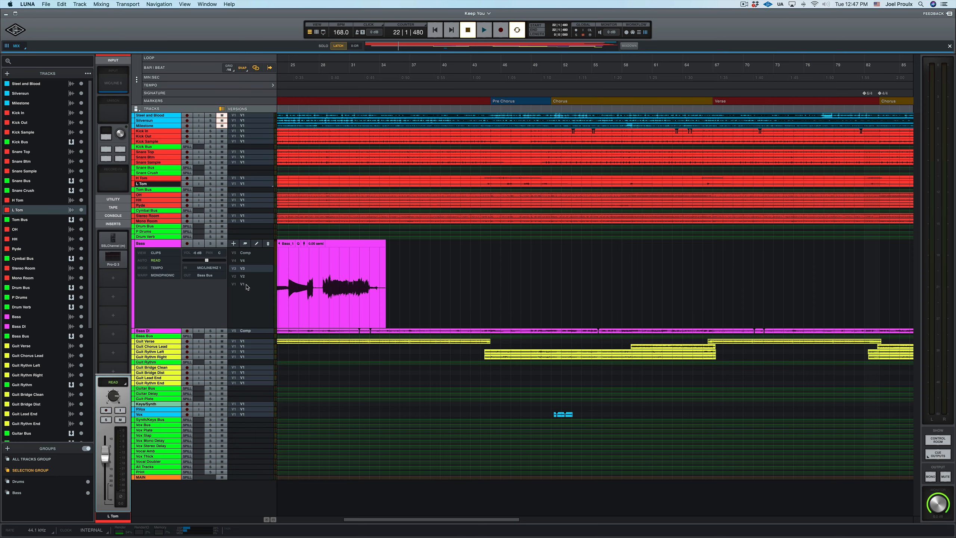
click(246, 284)
click(245, 276)
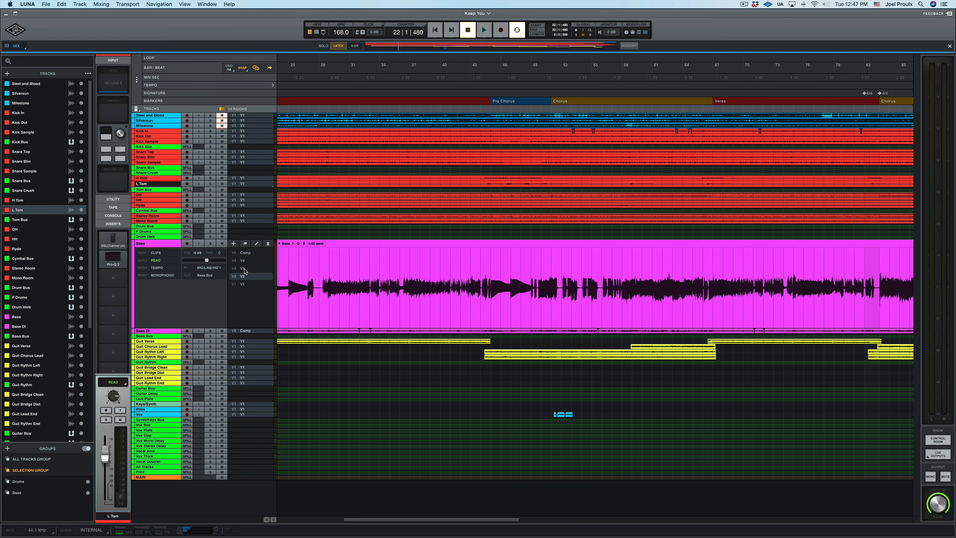
click(244, 268)
click(244, 260)
click(246, 253)
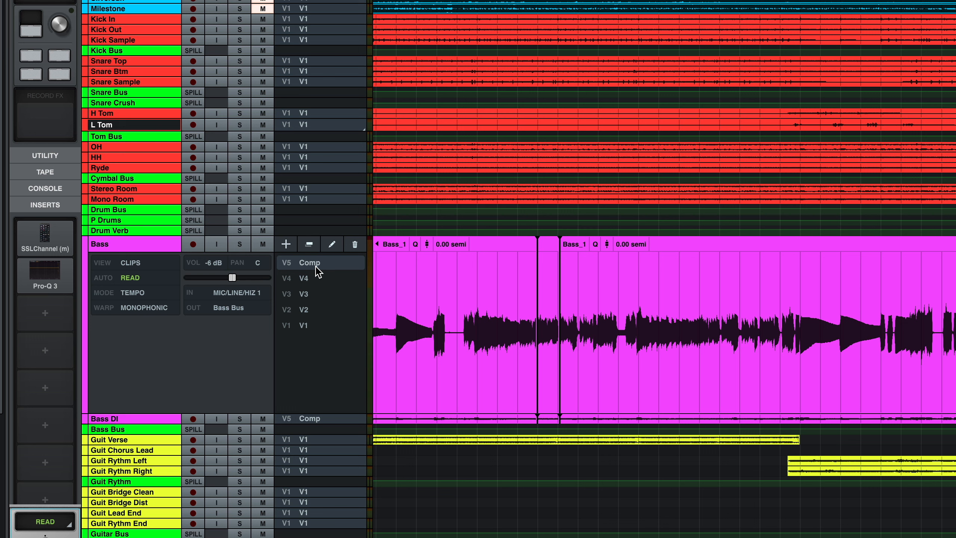
Add a new empty version to the Bass track and show the start of the bass part.
click(286, 244)
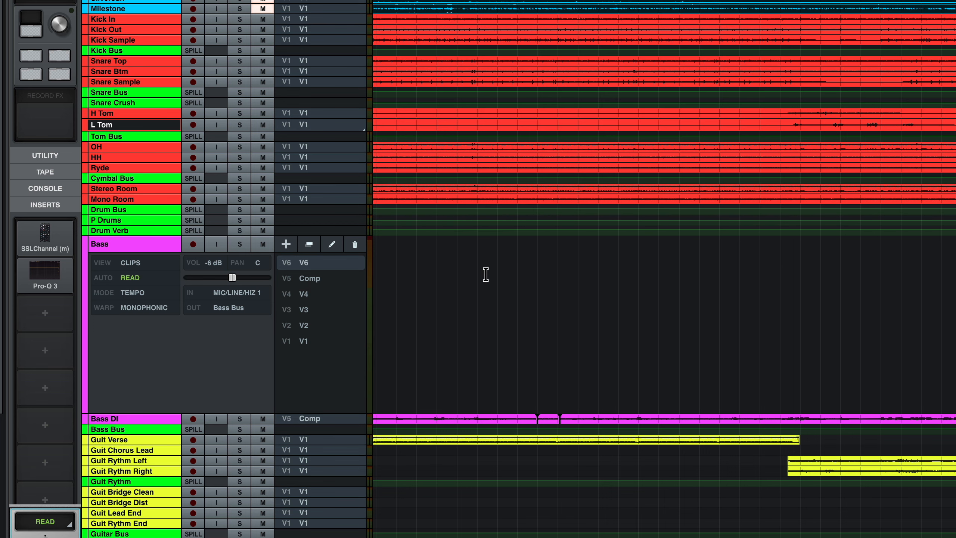
scroll(507, 284, left, 5)
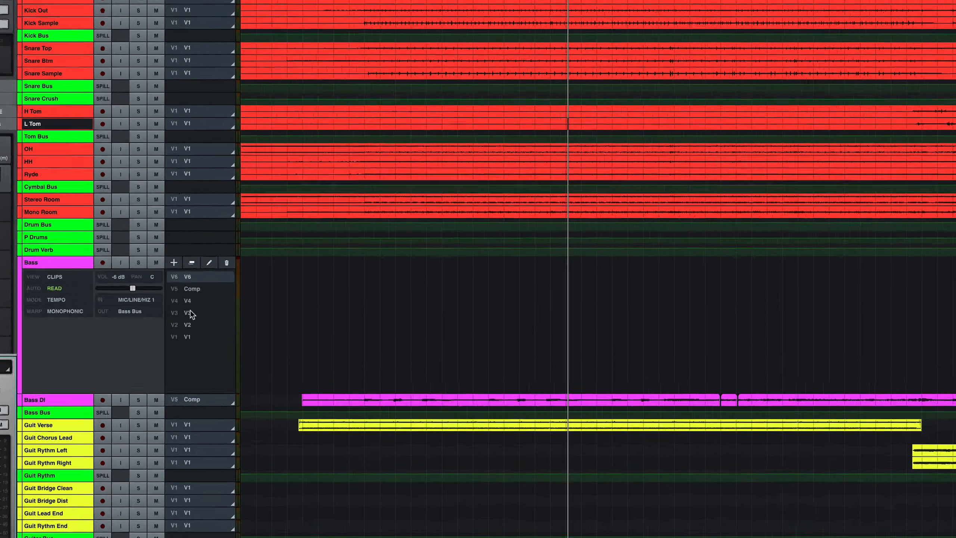
Copy the opening bass phrase, up to just before the continuous playing starts, from version V4 into the empty version V6.
click(244, 347)
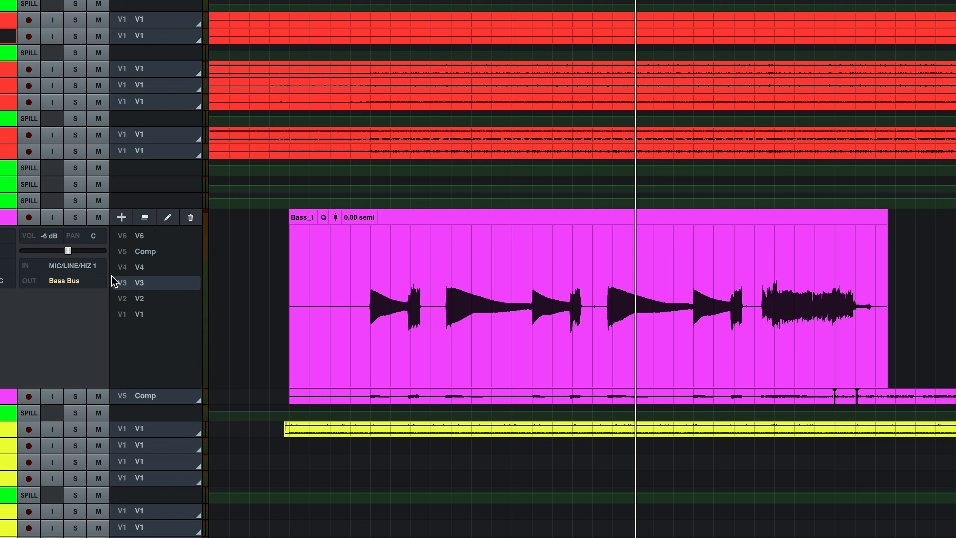
click(138, 267)
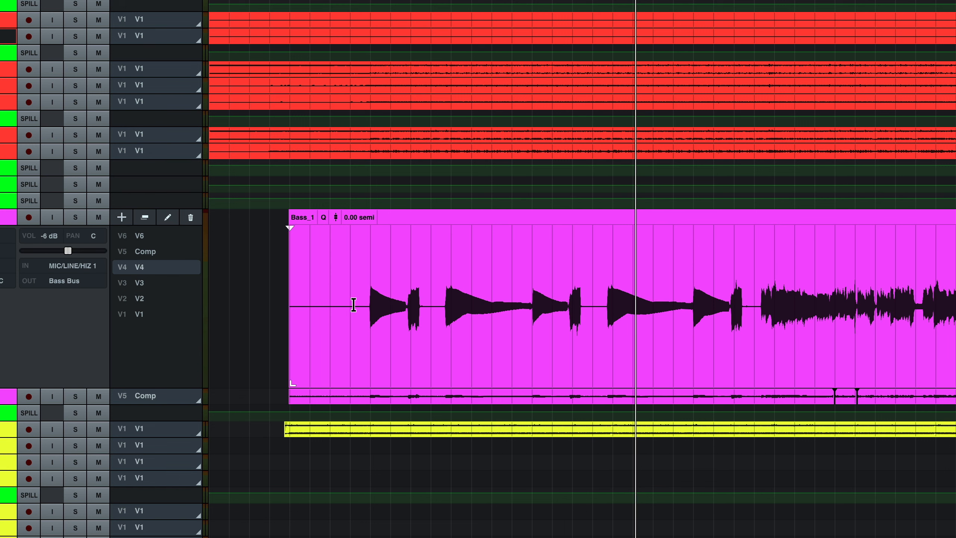
drag(346, 300, 754, 302)
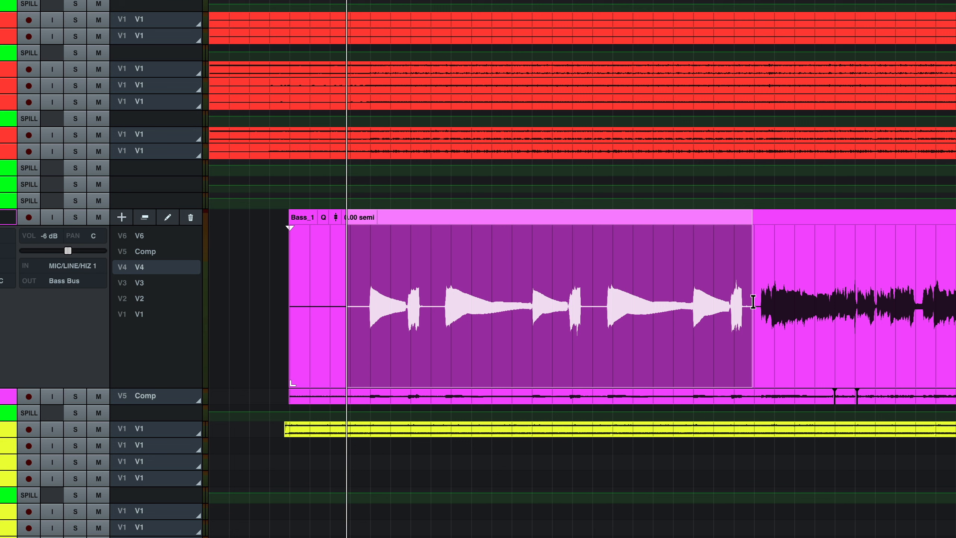
click(140, 239)
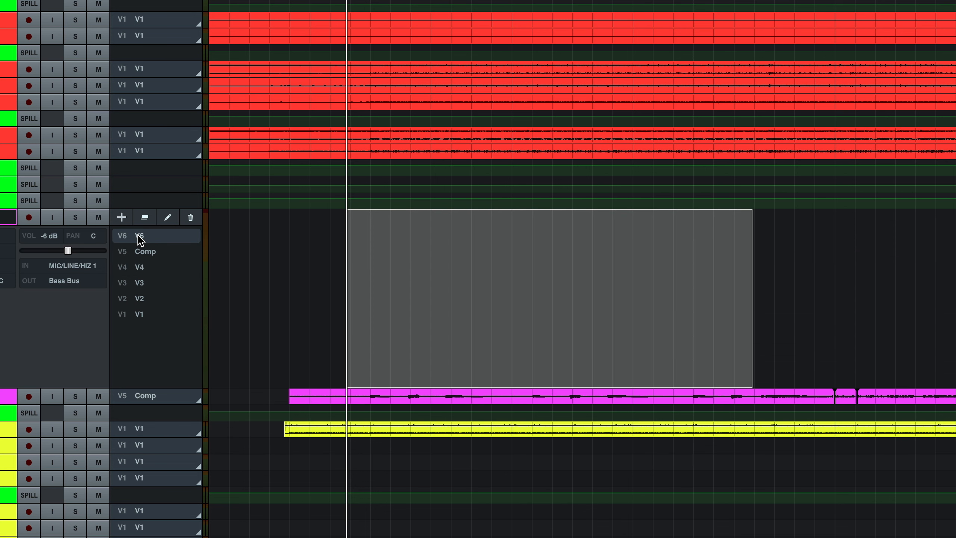
key(super+v)
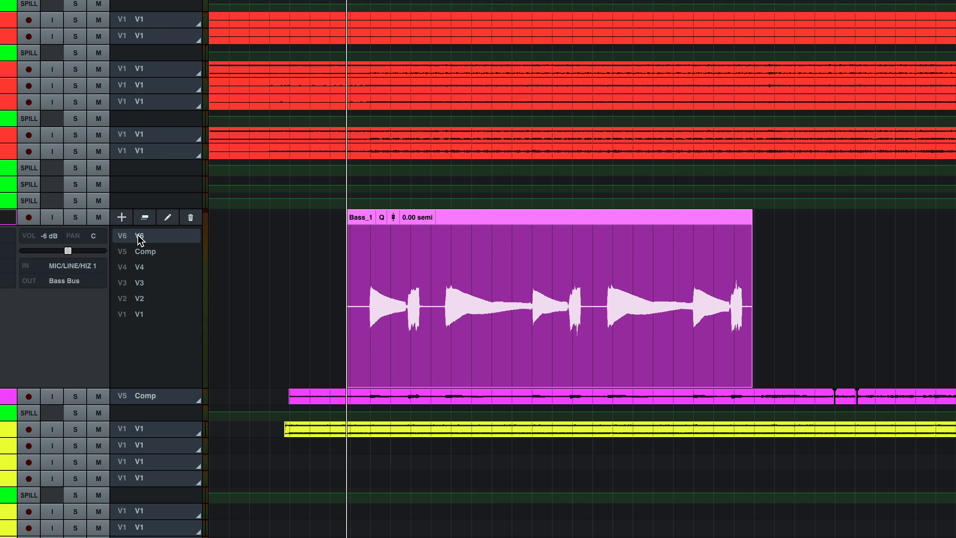
Copy the continuous bass playing after the opening phrase from version V2 into V6, directly following the first clip.
click(154, 300)
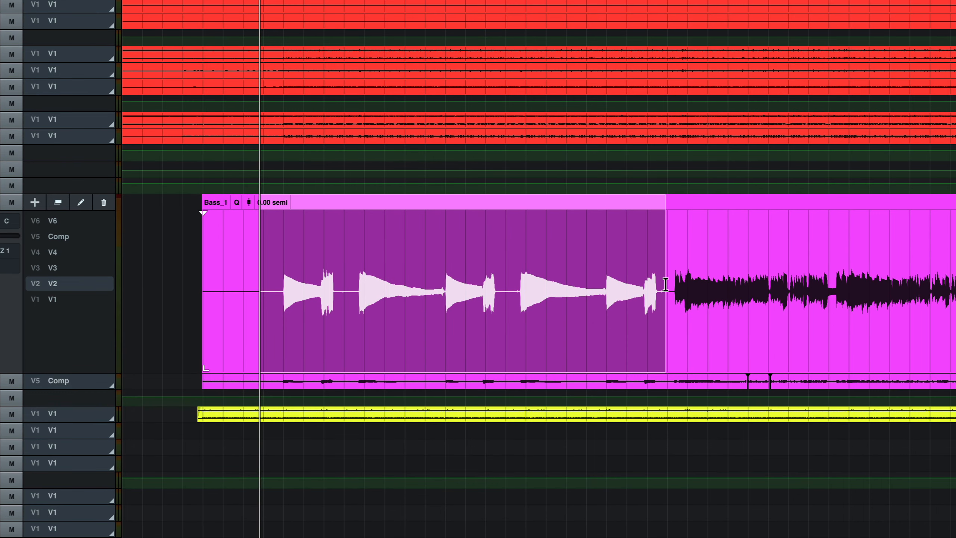
drag(667, 287, 954, 287)
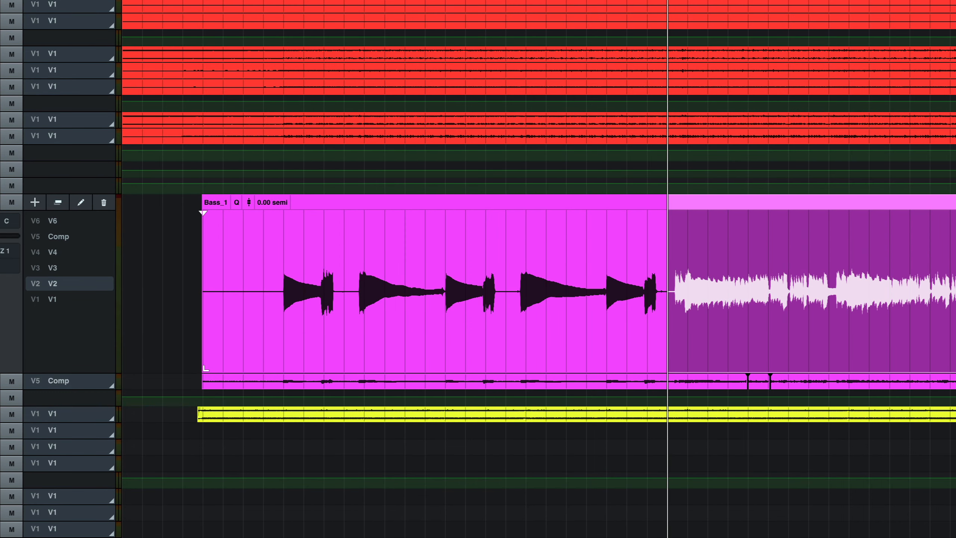
click(55, 221)
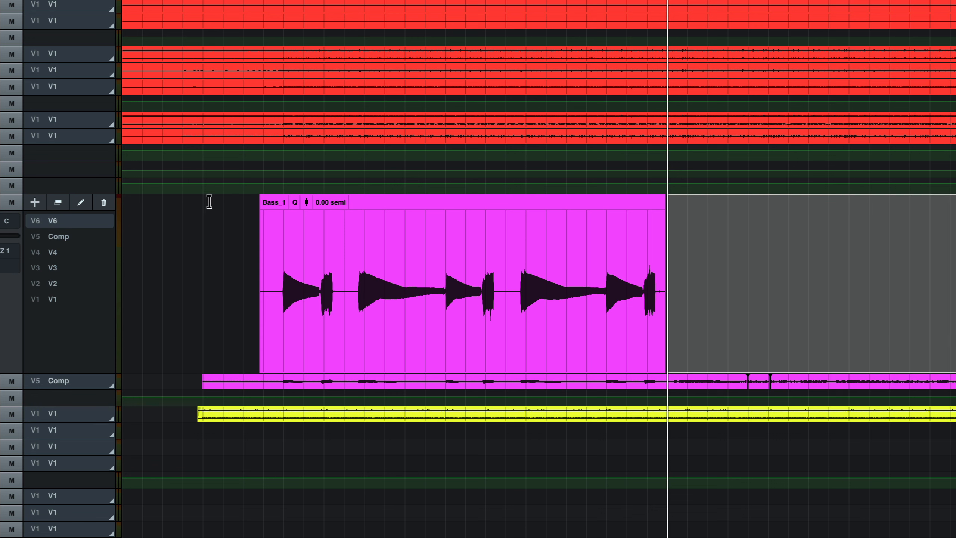
key(super+v)
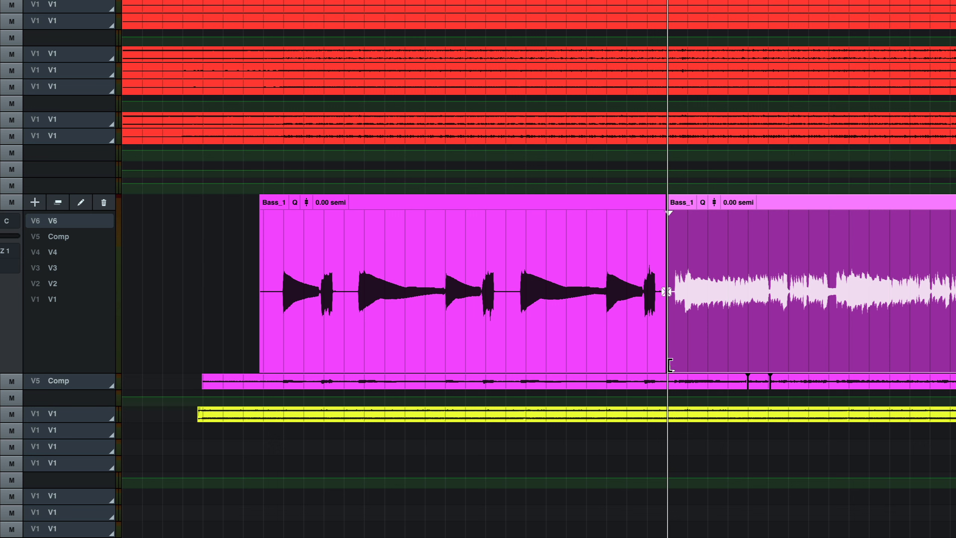
Extend the second V6 clip's start slightly earlier and crossfade the junction between the two Bass clips.
drag(668, 368, 664, 368)
drag(659, 277, 668, 279)
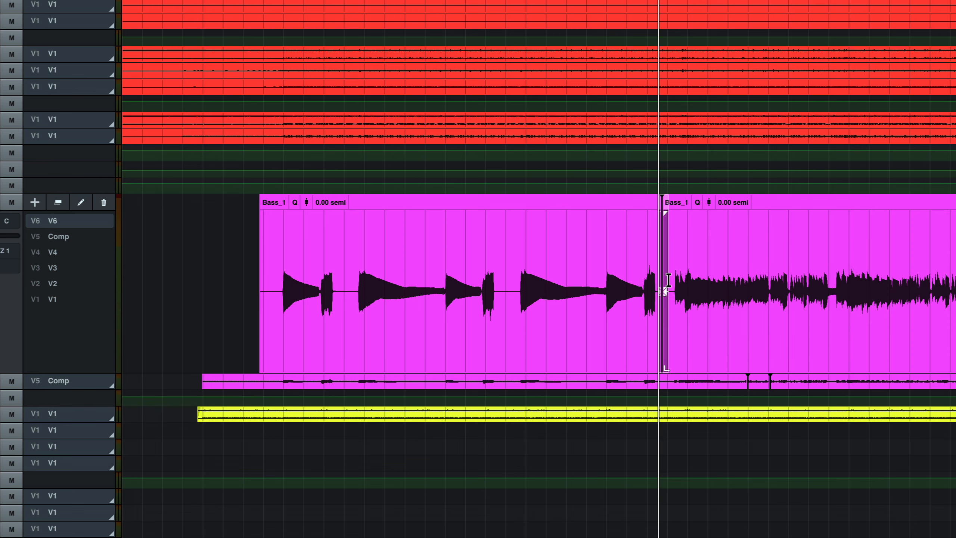
key(x)
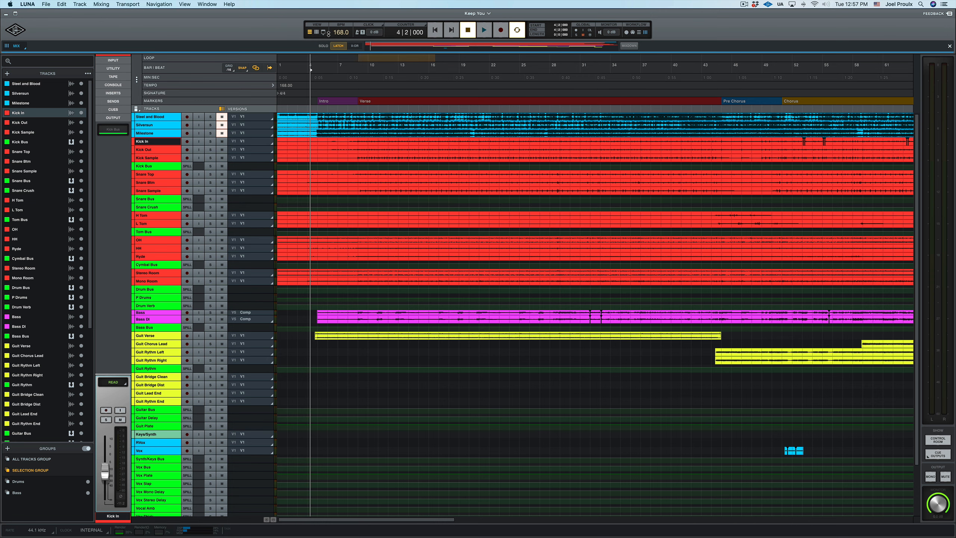
Switch to the mixer view and look through the channels' Input and Utility sections, collapsing each one again.
click(319, 33)
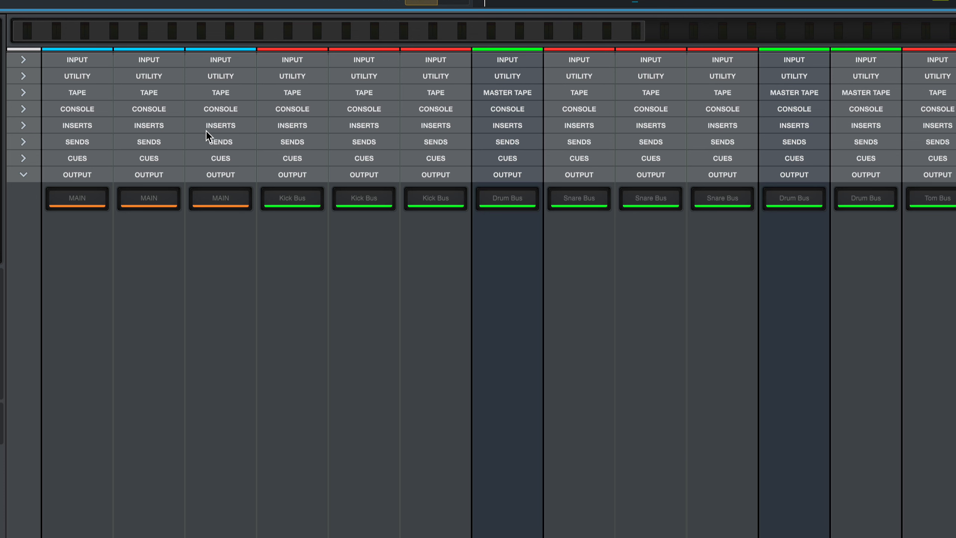
click(23, 60)
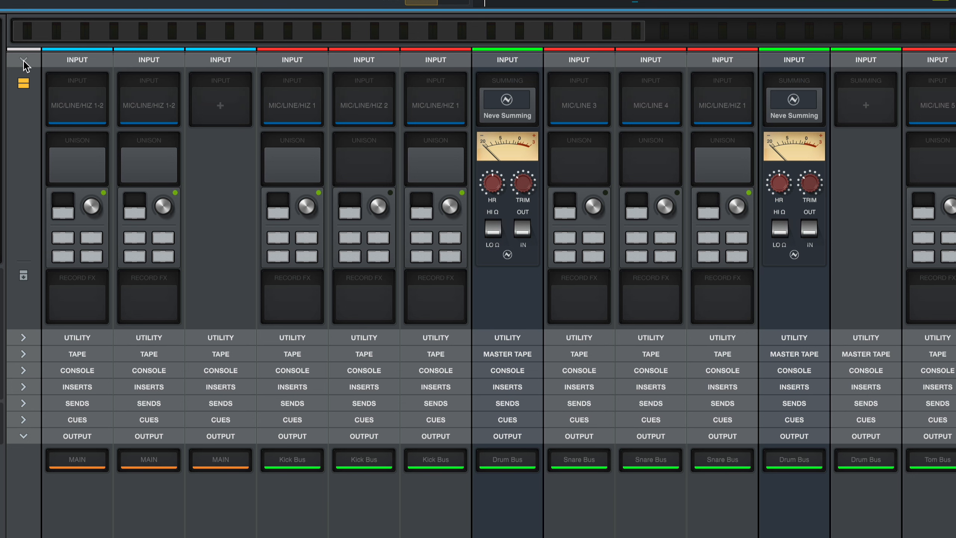
click(23, 59)
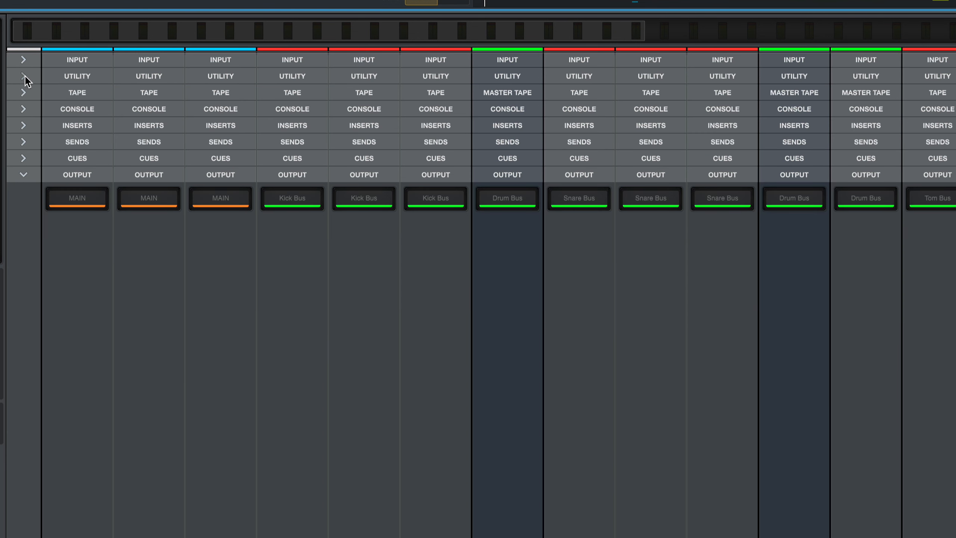
click(25, 75)
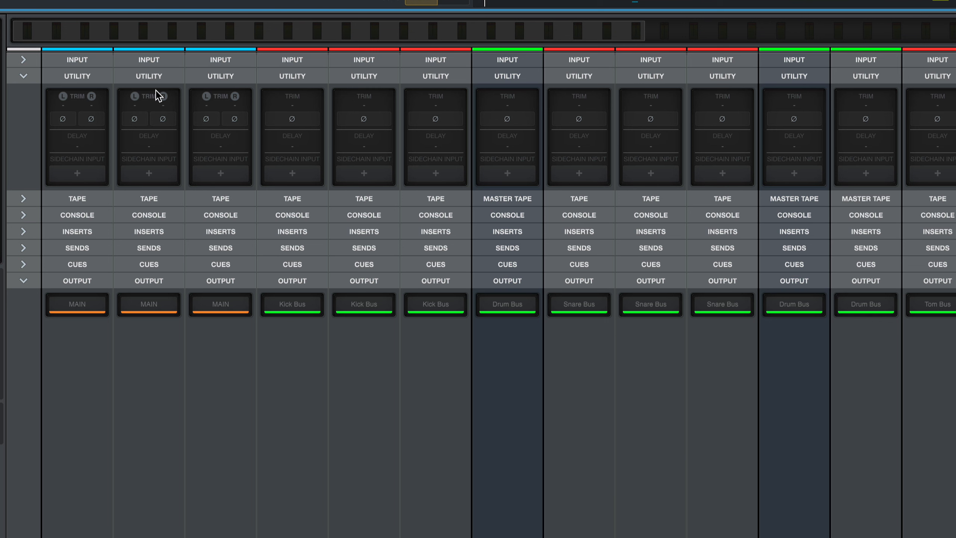
click(17, 77)
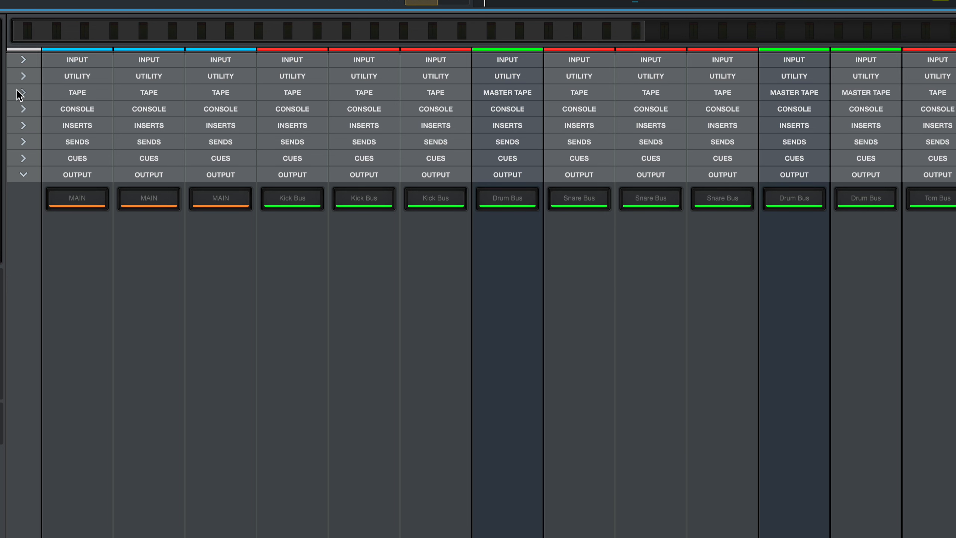
Expand the Tape section across the mixer channels and examine the Oxide tape machines on the kick tracks.
click(20, 90)
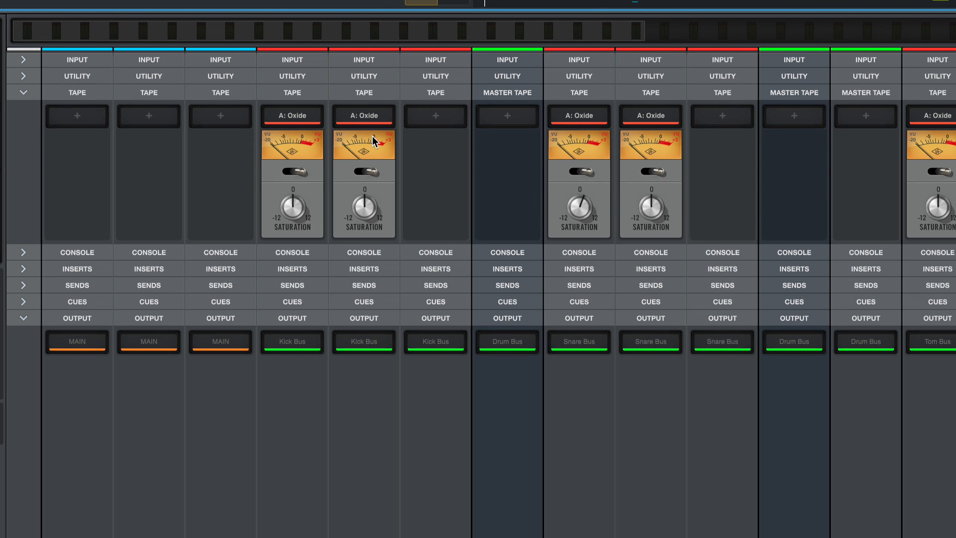
mouse_move(377, 113)
mouse_move(310, 120)
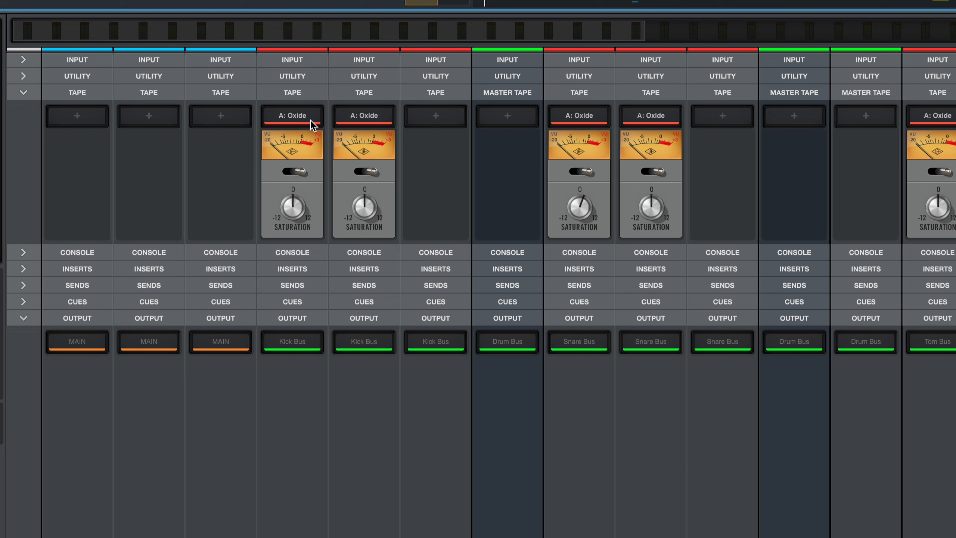